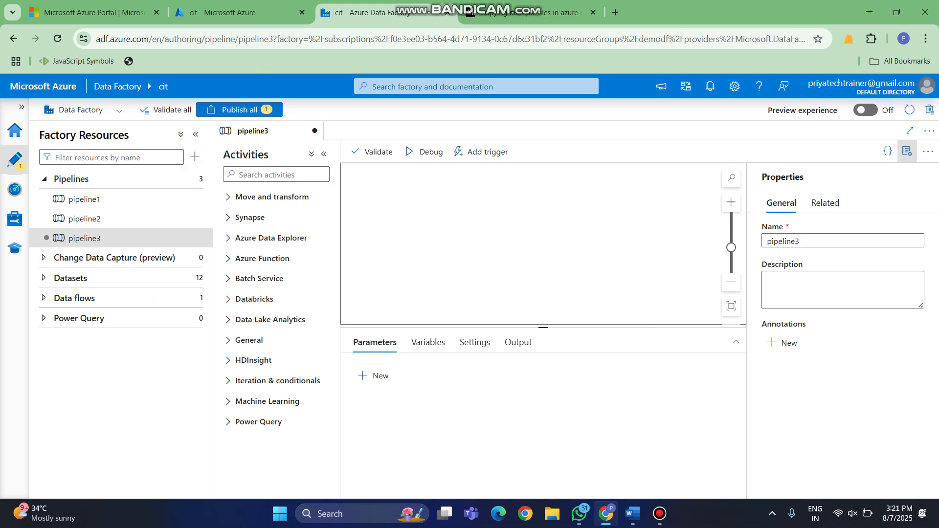
- Add a Copy data activity to the pipeline3 canvas and open its source settings
click(271, 197)
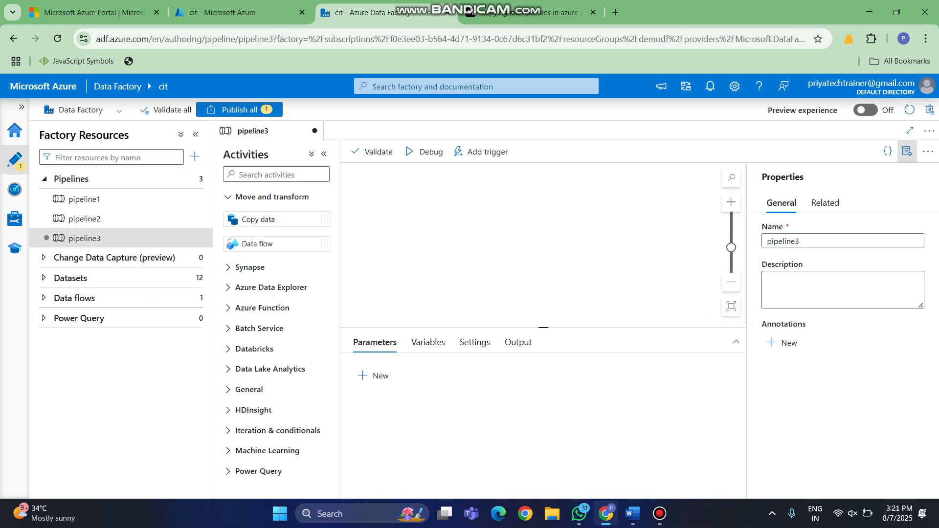
drag(258, 220, 414, 221)
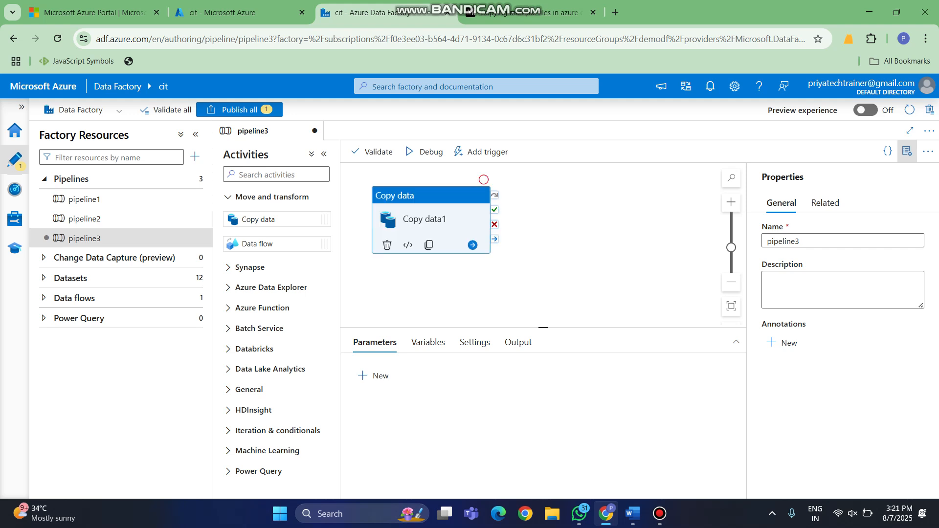
click(409, 342)
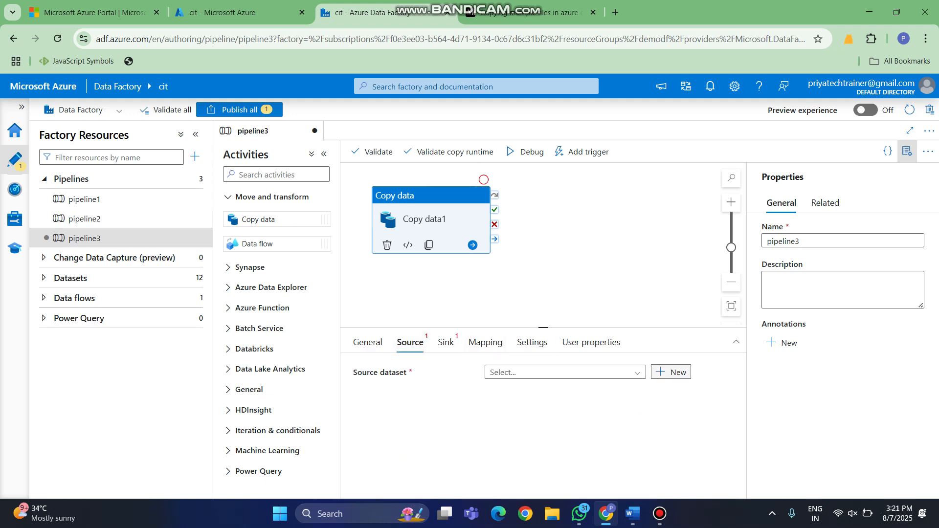
- Start a new source dataset using the Azure Blob Storage data store and the Binary format
click(670, 372)
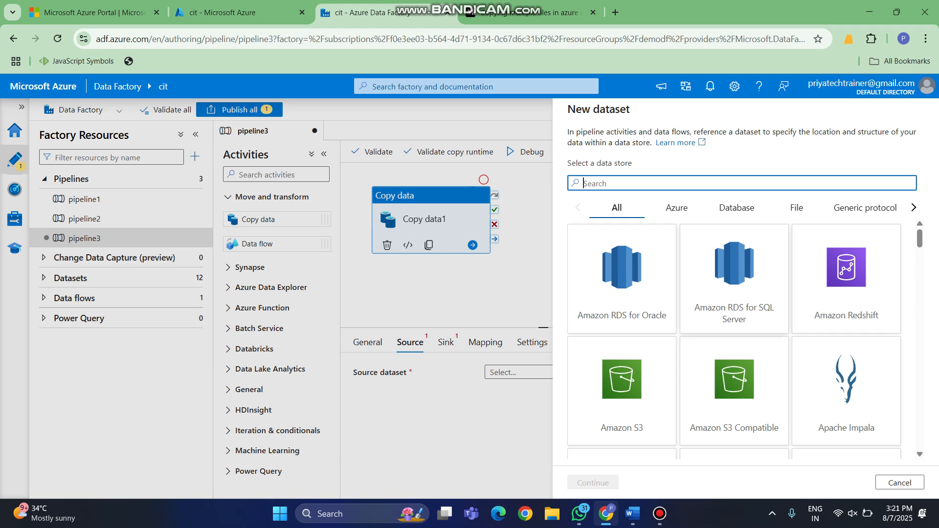
click(676, 208)
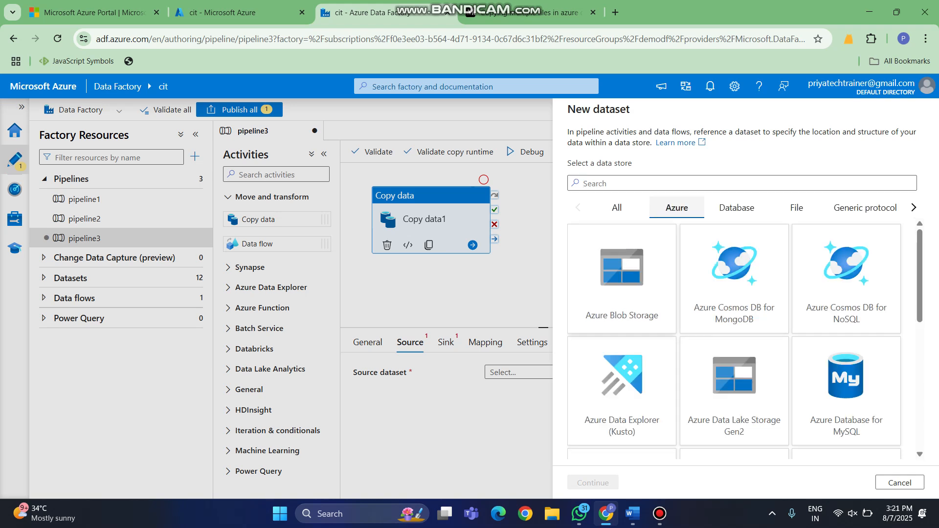
click(621, 279)
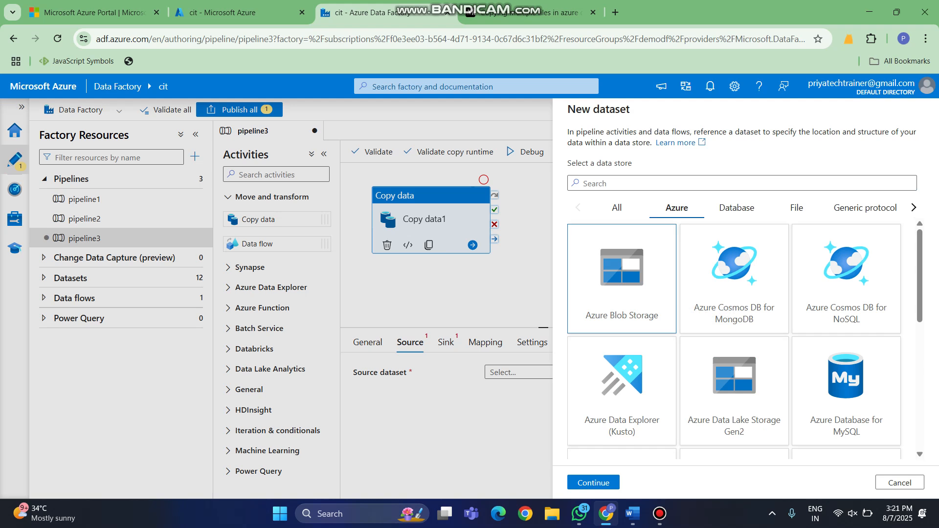
click(593, 483)
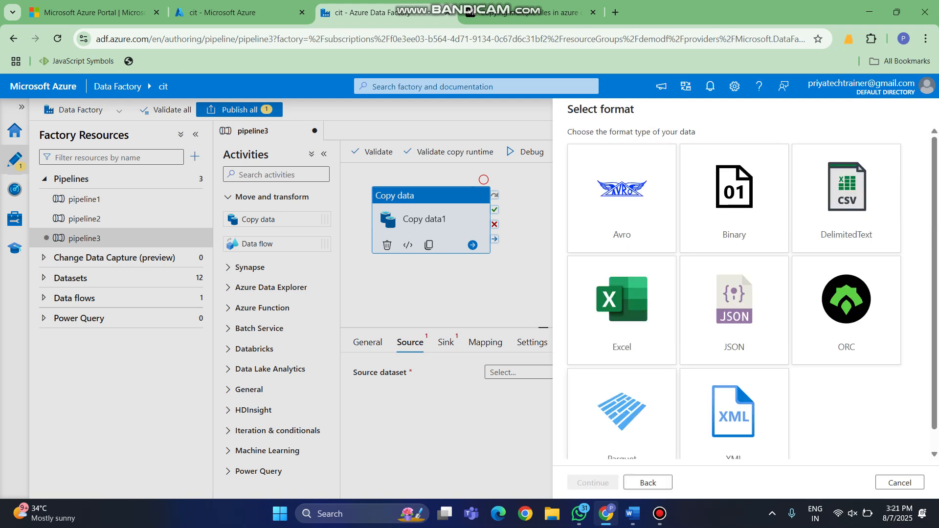
click(734, 199)
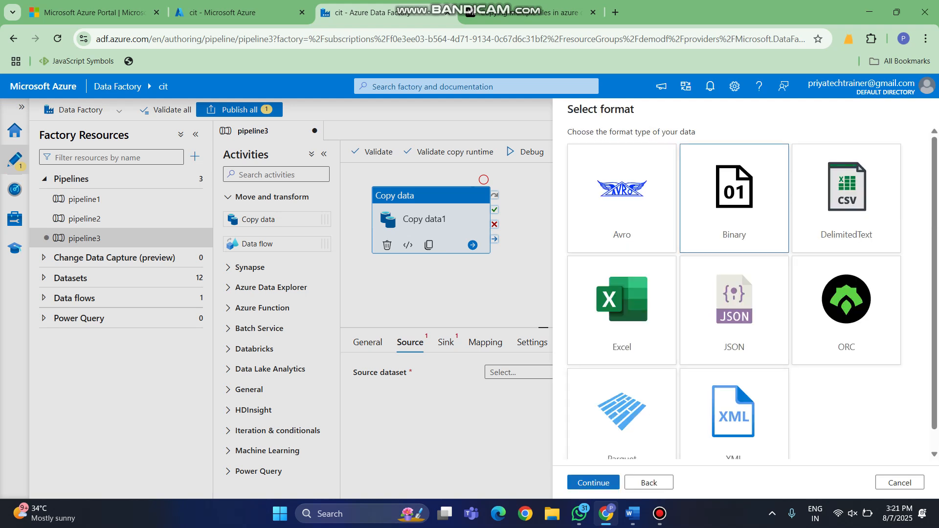
click(593, 482)
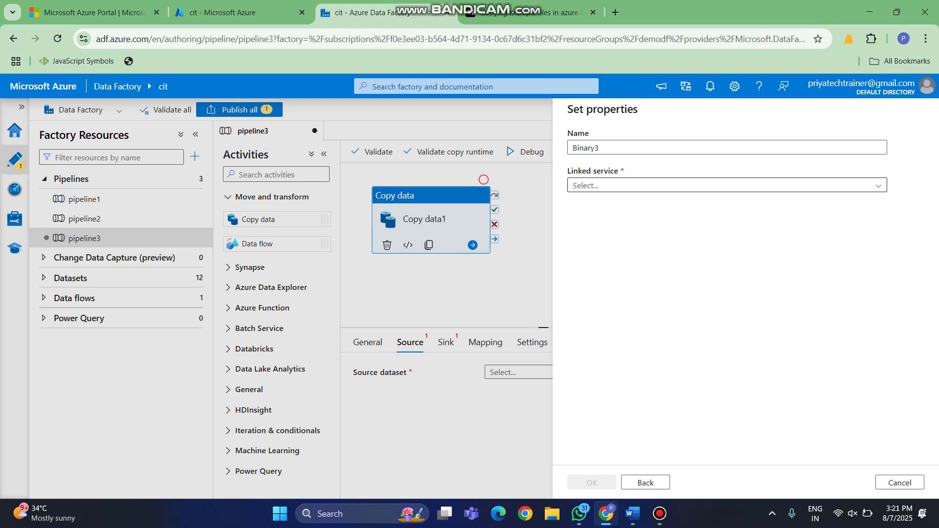
- Link the source dataset to AzureBlobStorage1, set its file path to the input container, and create it
click(724, 185)
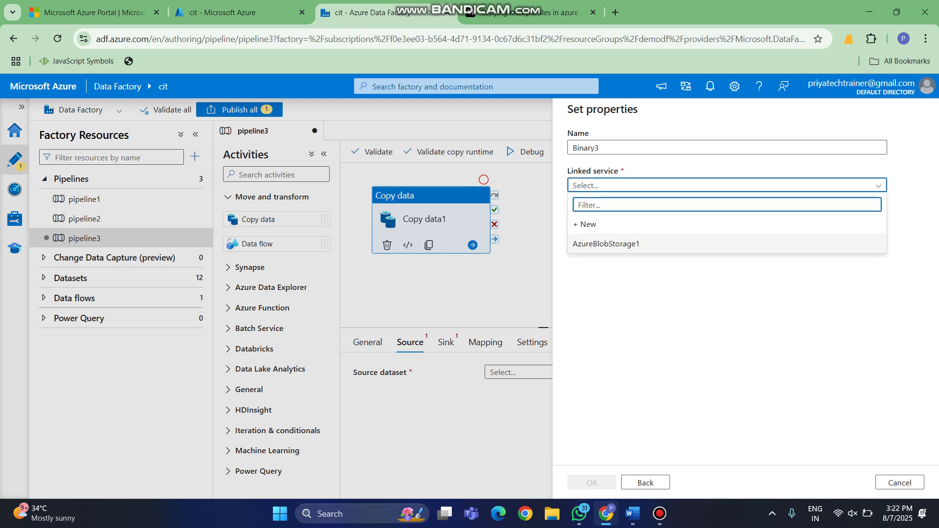
click(606, 244)
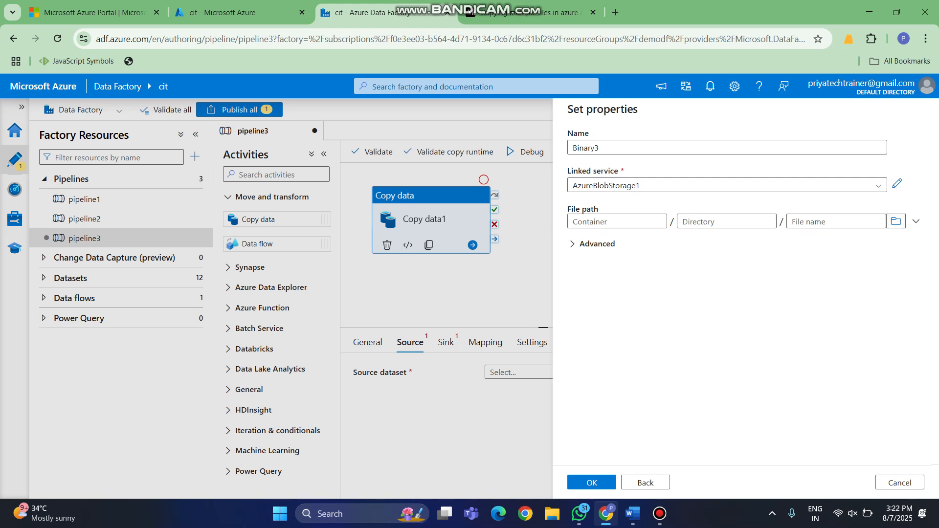
click(895, 221)
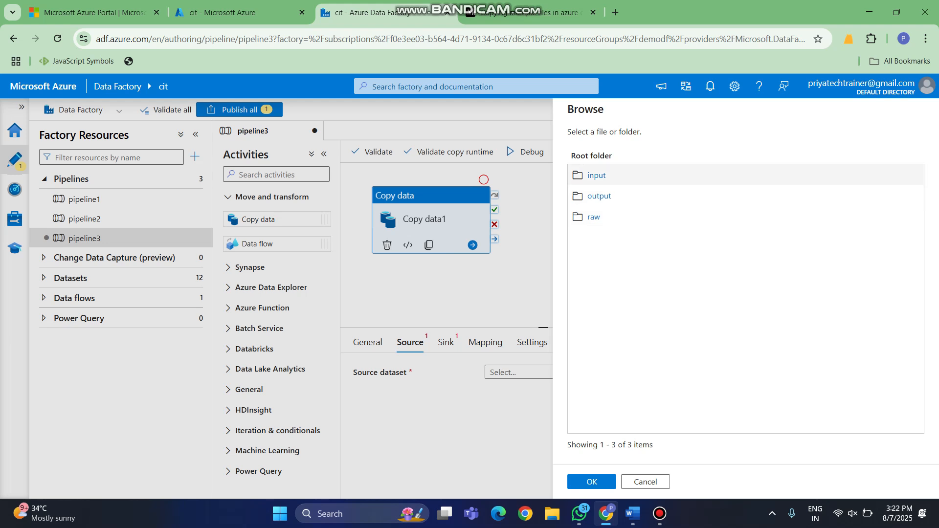
click(596, 175)
click(591, 481)
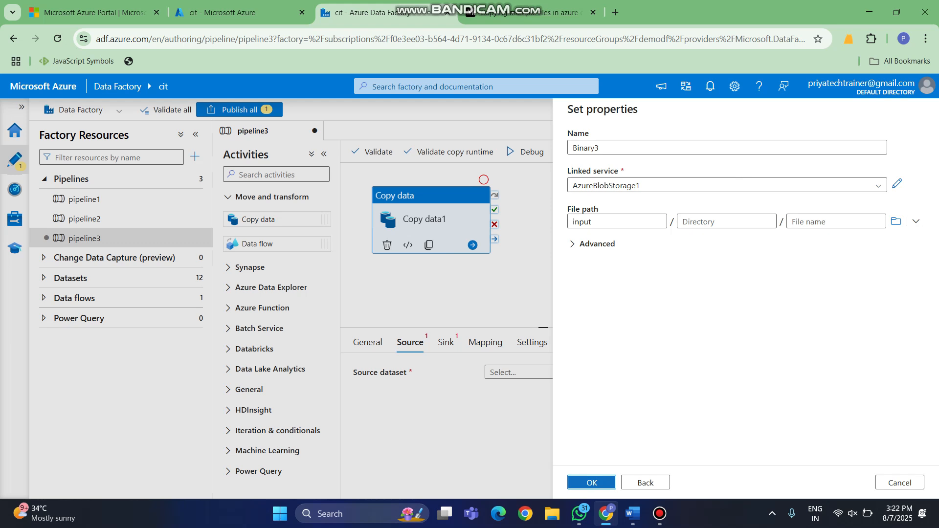
click(592, 483)
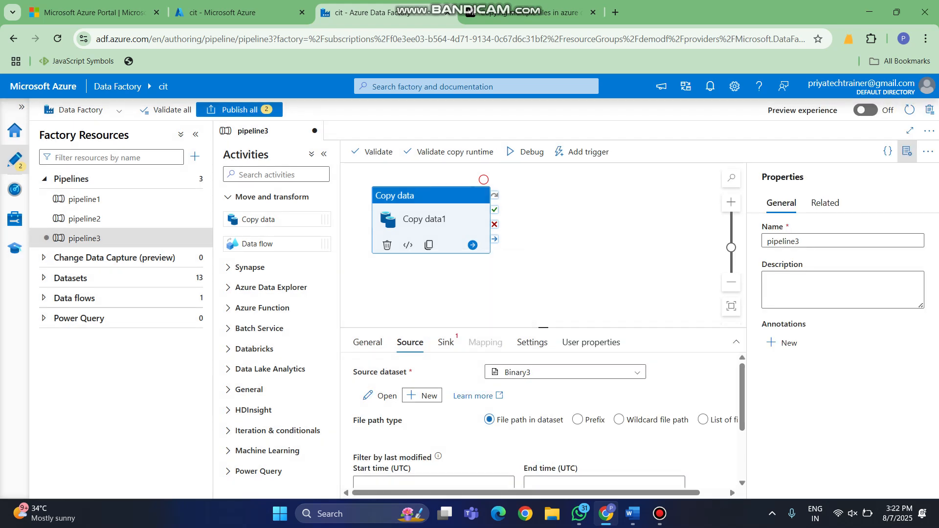
- Switch the source's file path type to Wildcard file path and go to the wildcard file name
click(619, 419)
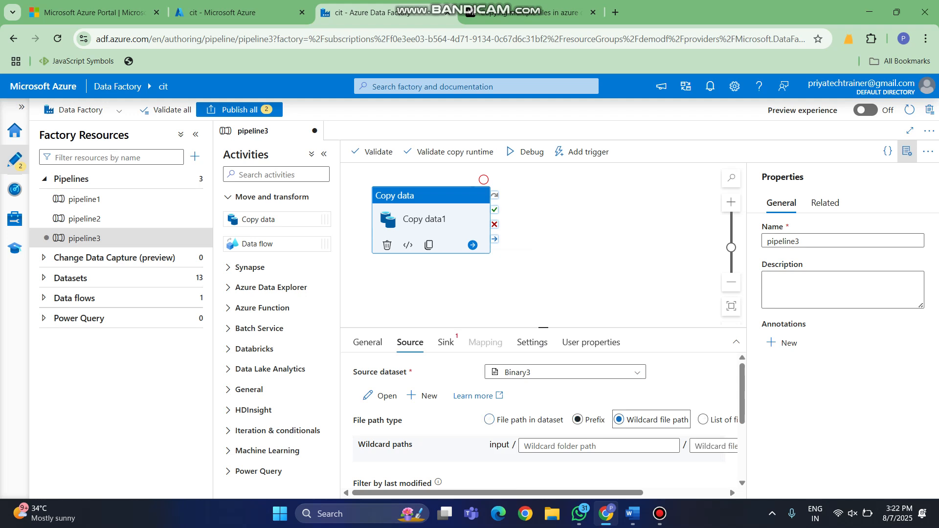
scroll(542, 420, right, 2)
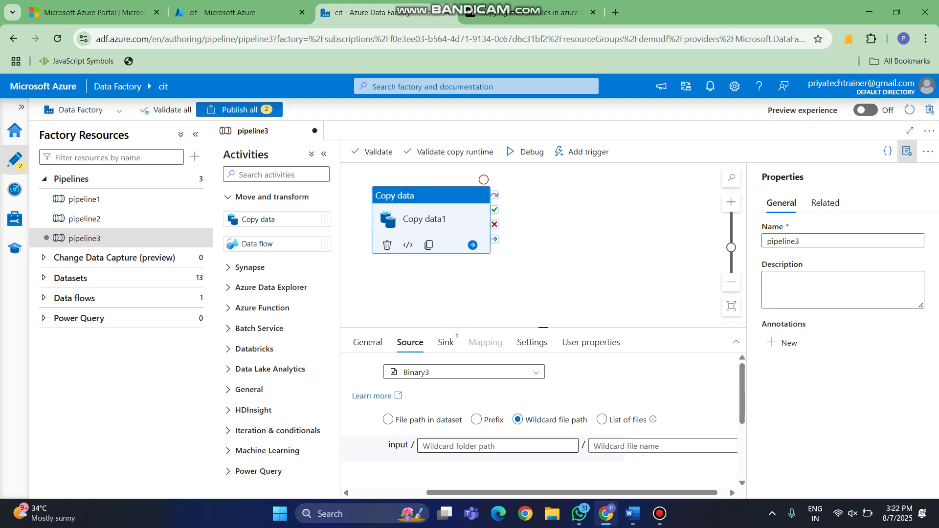
click(497, 446)
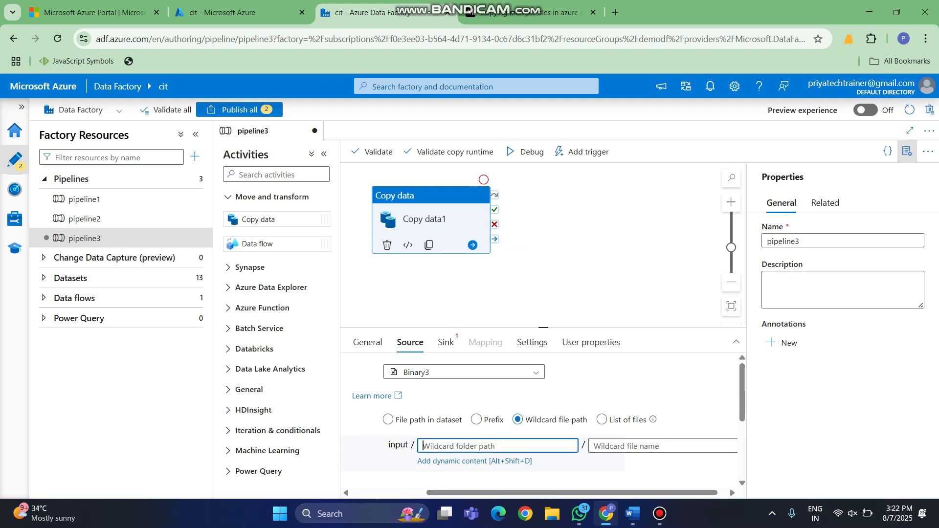
click(655, 446)
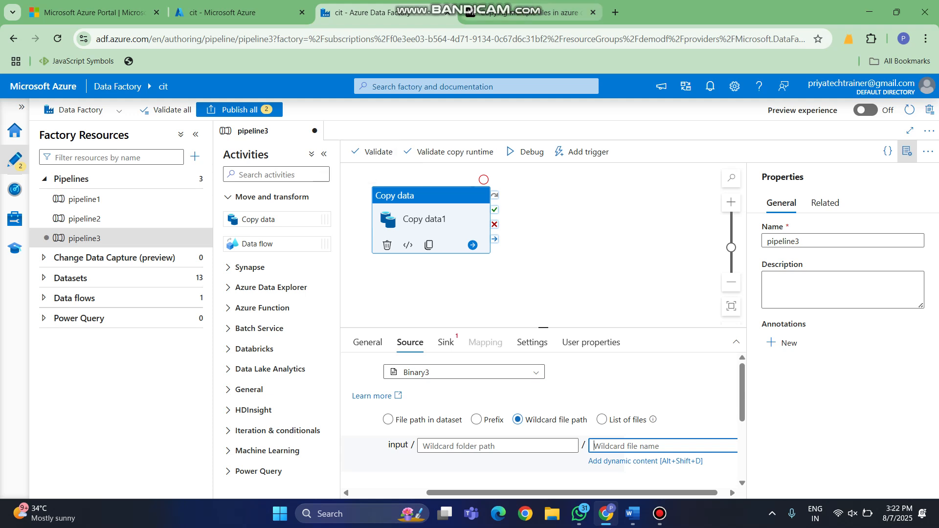
- Consult the Medium article on copying multiple files for its wildcard path instructions in Step 2
click(528, 12)
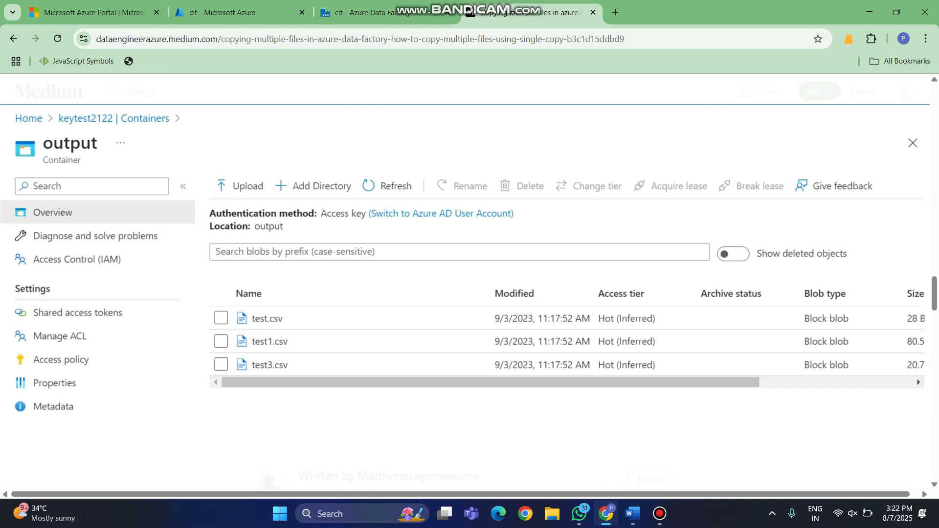
scroll(469, 293, up, 3)
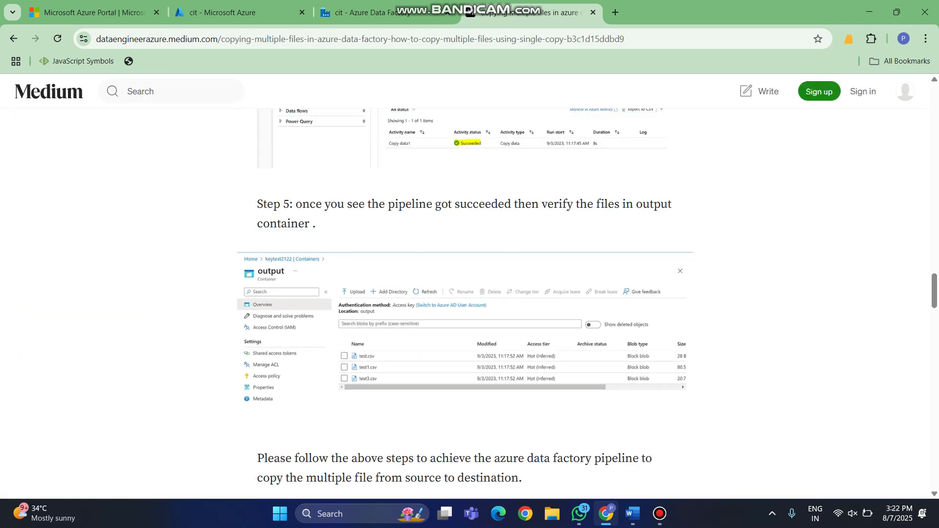
scroll(464, 303, up, 8)
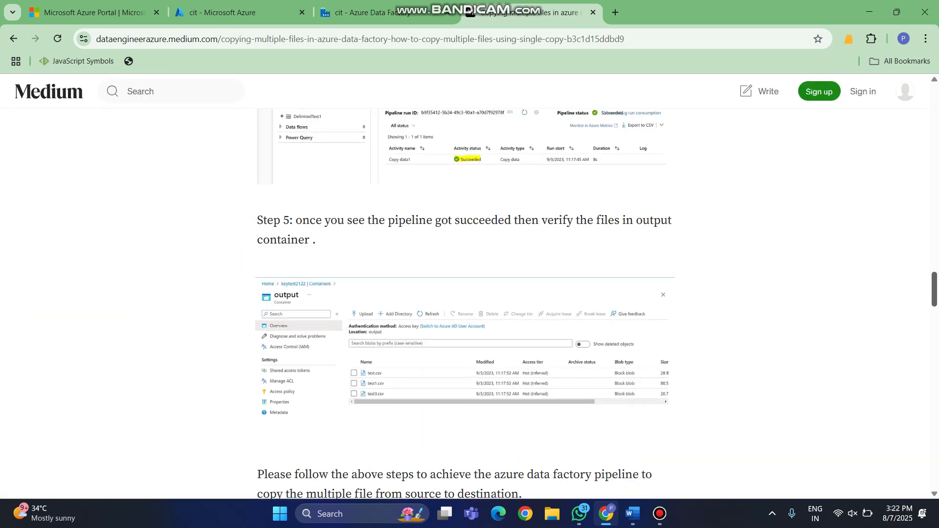
scroll(465, 303, up, 7)
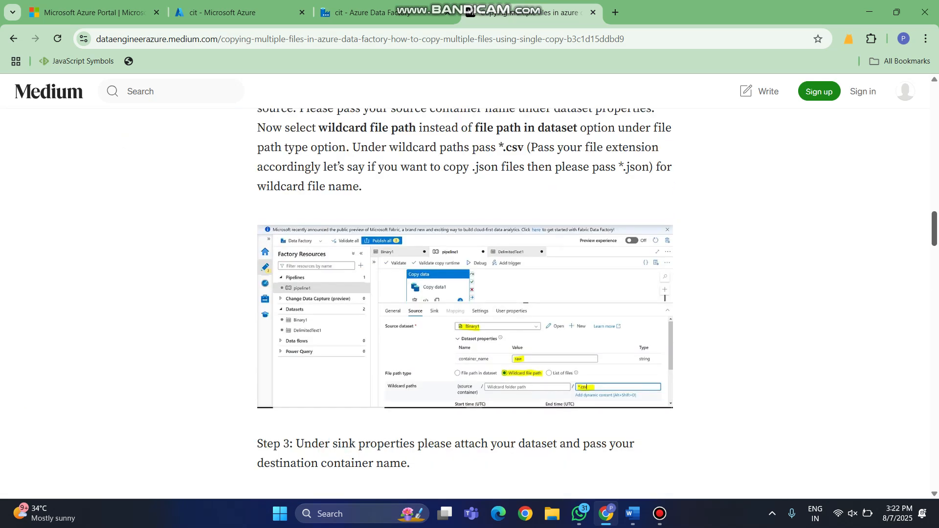
scroll(464, 293, up, 1)
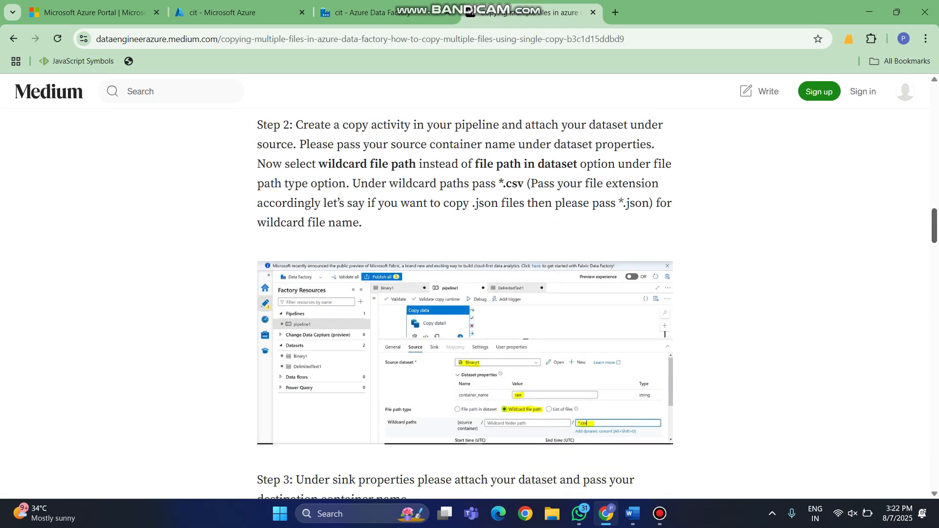
scroll(465, 303, down, 2)
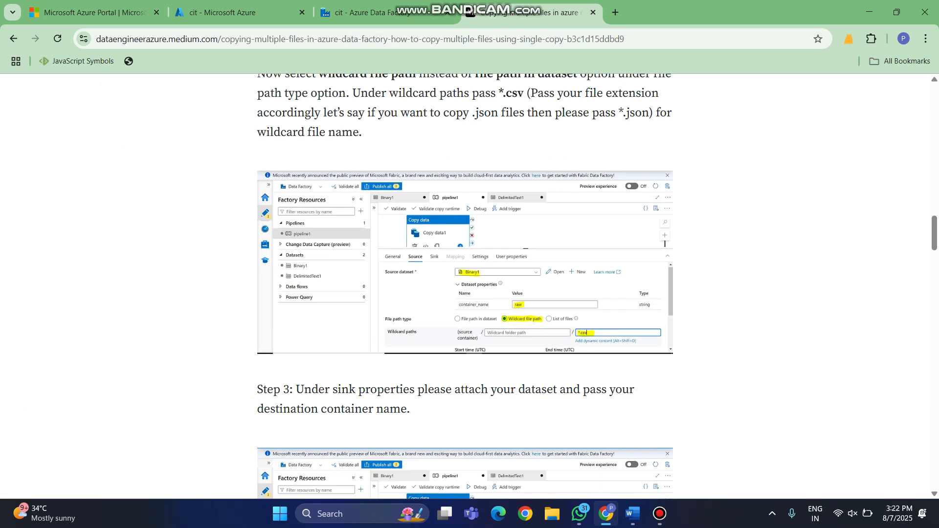
- Return to Azure Data Factory, set the wildcard file name to *.csv, and review the remaining source settings
click(364, 12)
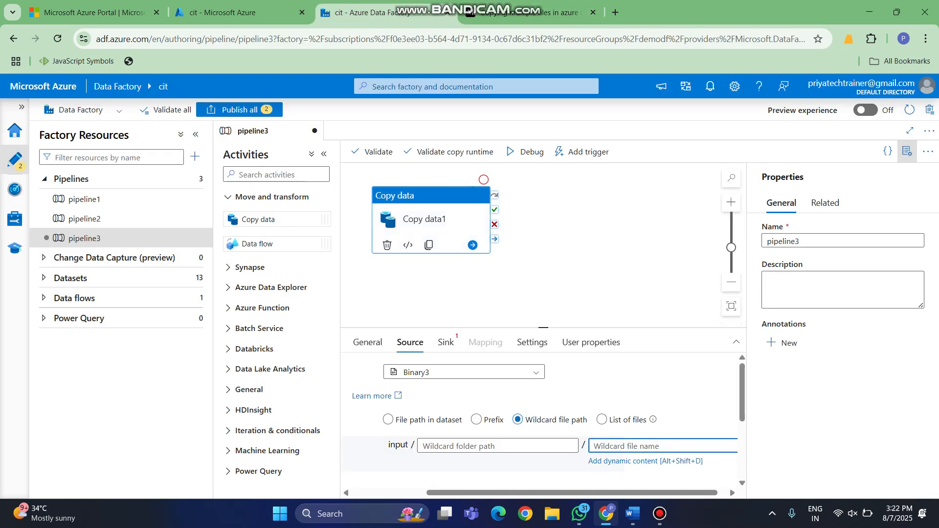
text(*.csv)
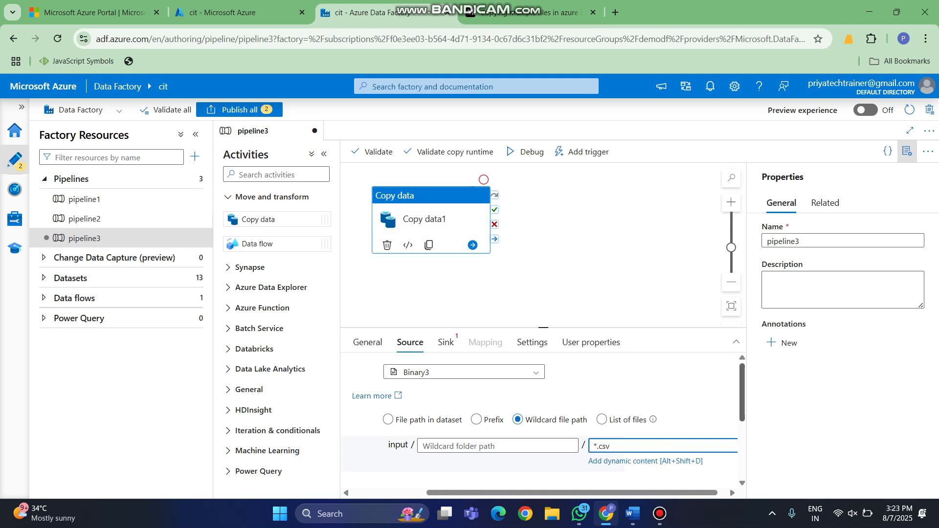
scroll(540, 420, down, 5)
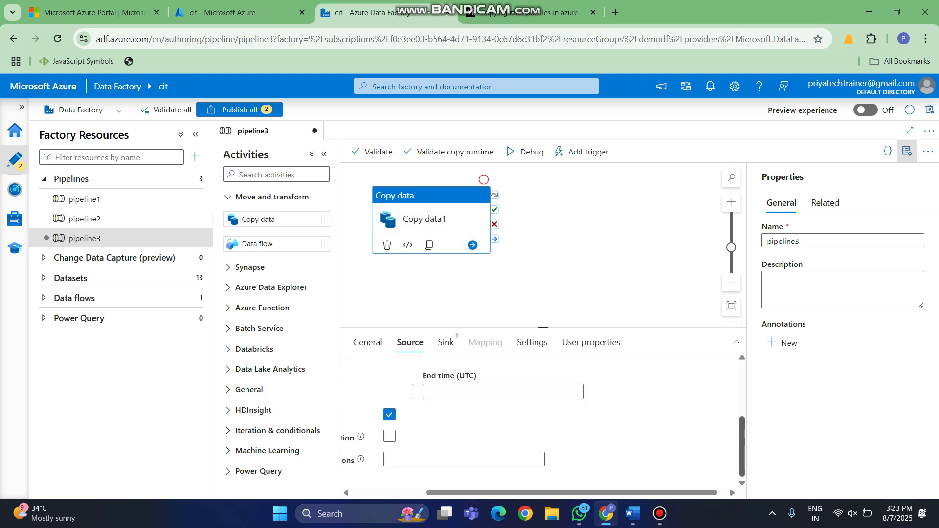
drag(596, 493, 521, 493)
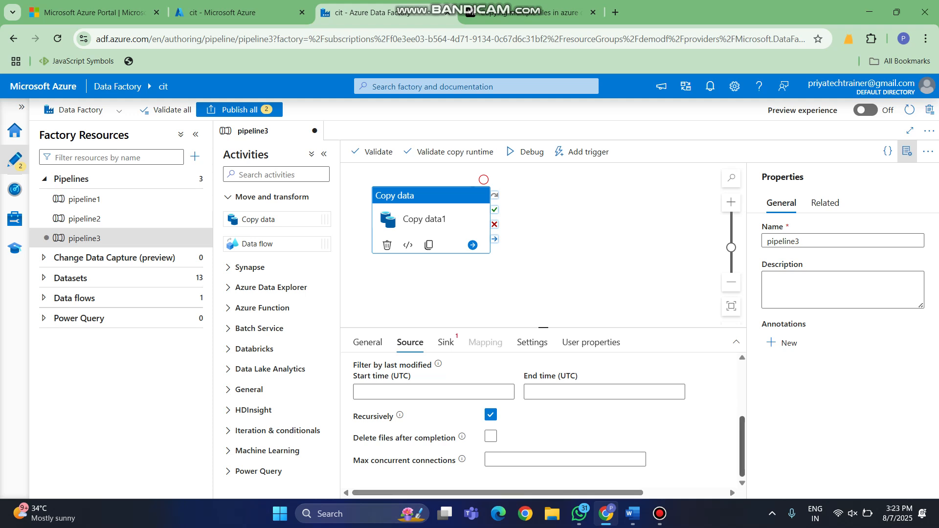
scroll(543, 421, up, 5)
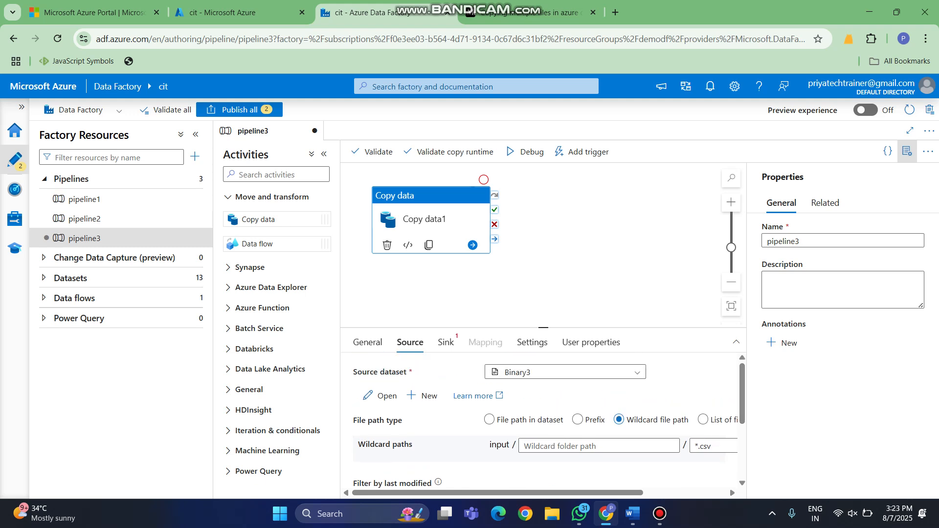
- Start a new sink dataset for the copy activity, using Azure Blob Storage as data store and Binary as format
click(446, 342)
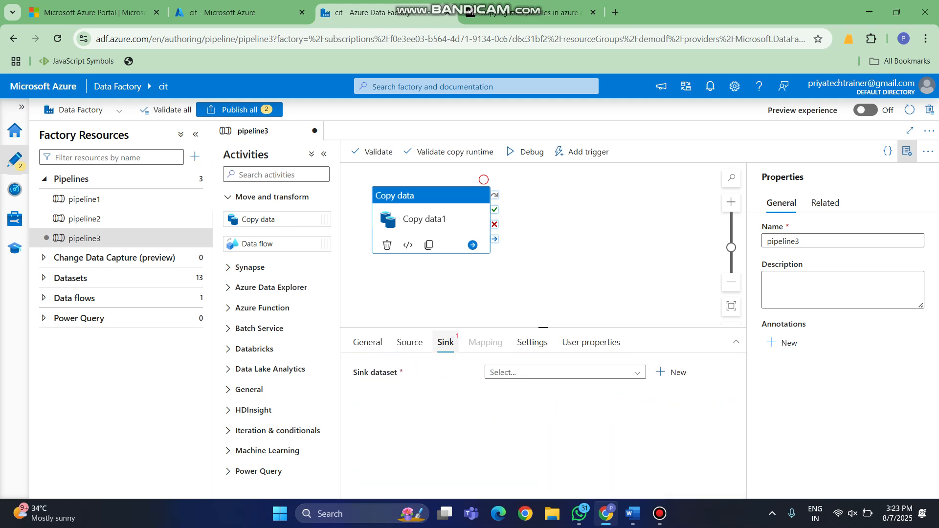
click(565, 372)
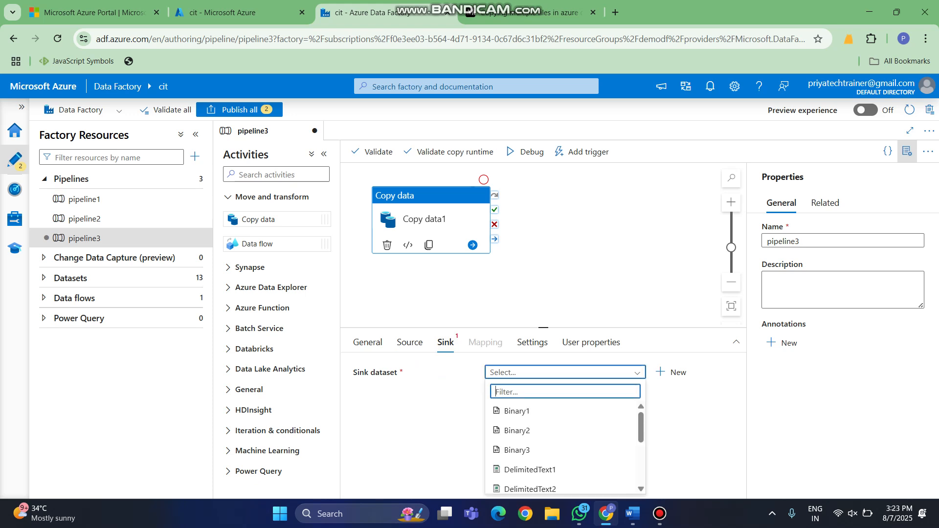
click(671, 372)
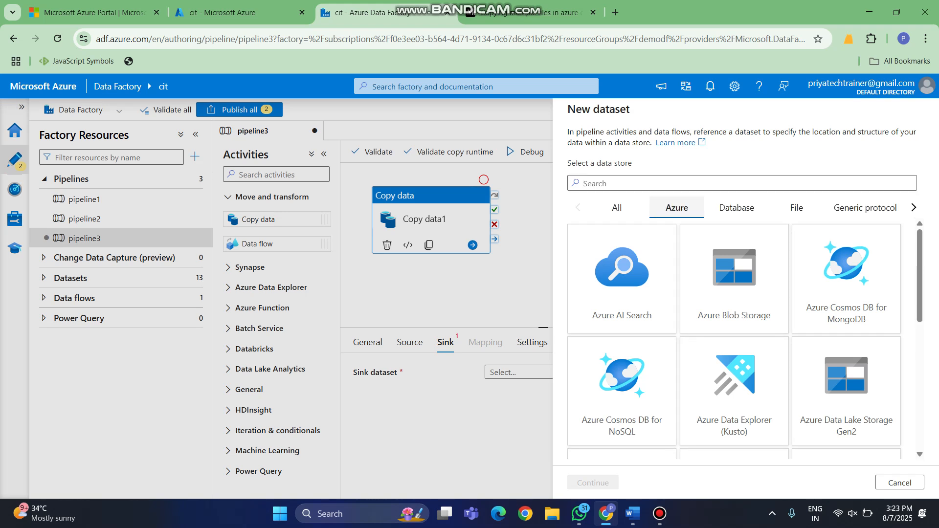
click(734, 280)
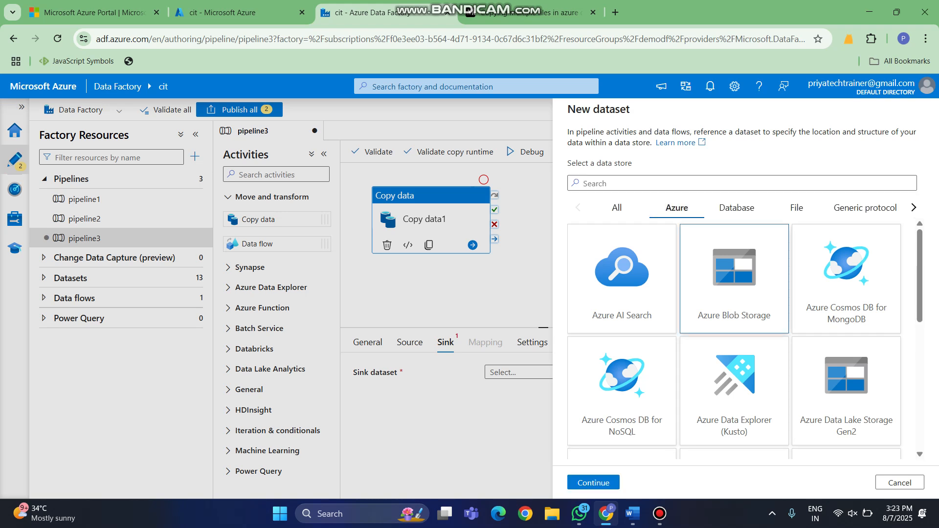
click(593, 482)
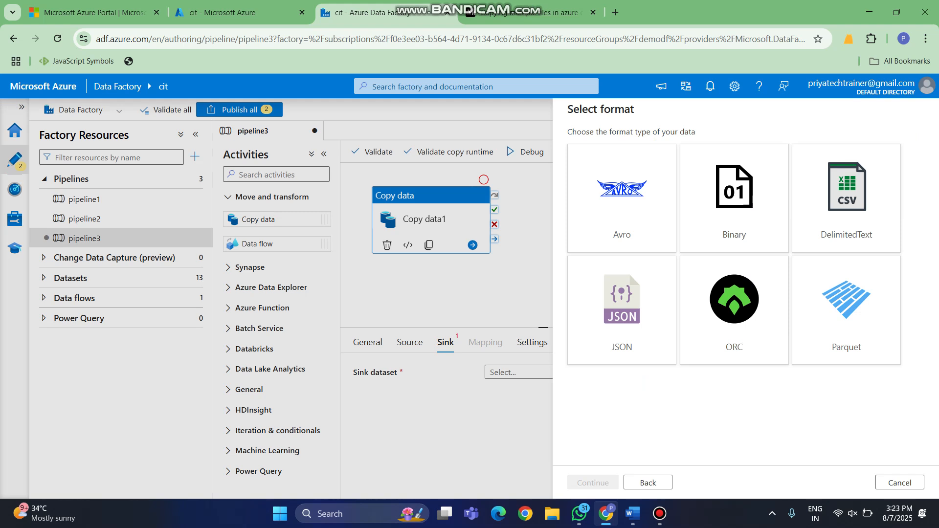
click(734, 198)
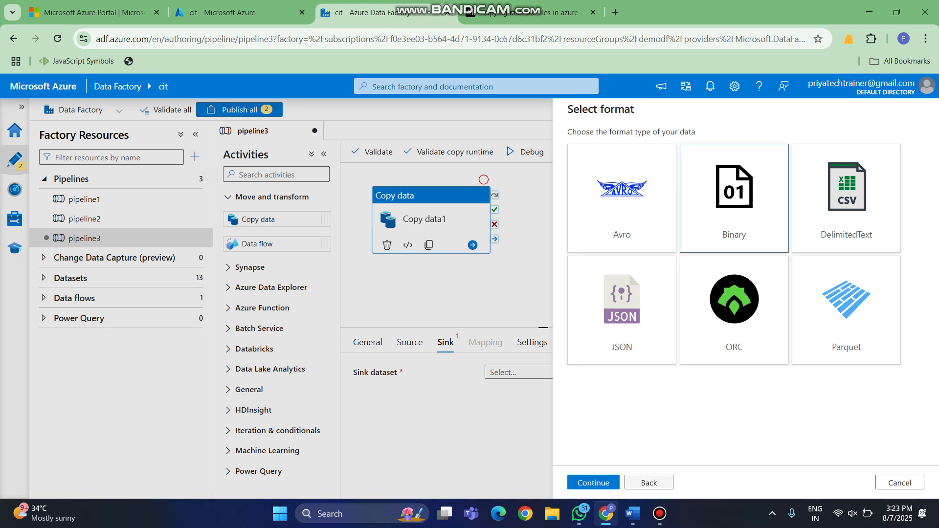
click(592, 483)
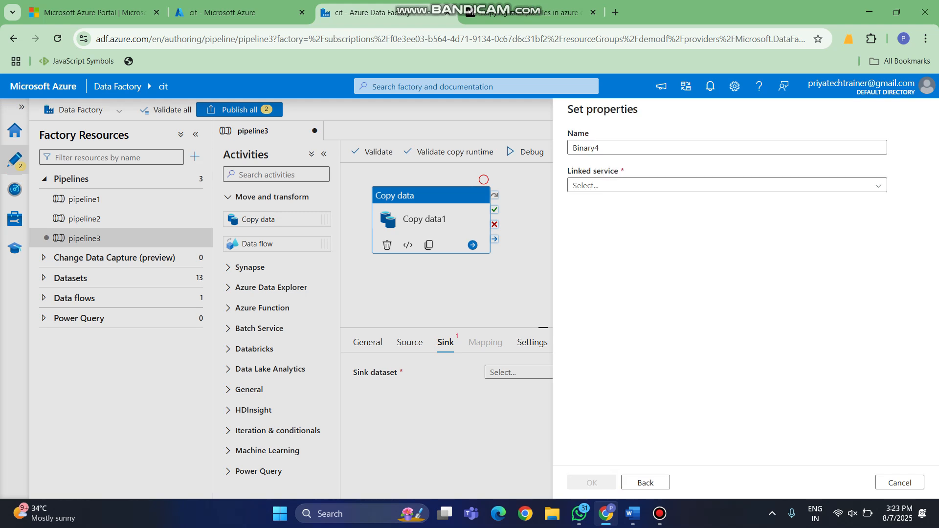
- Link the sink dataset to AzureBlobStorage1, set its file path to the output container, and create it
click(724, 185)
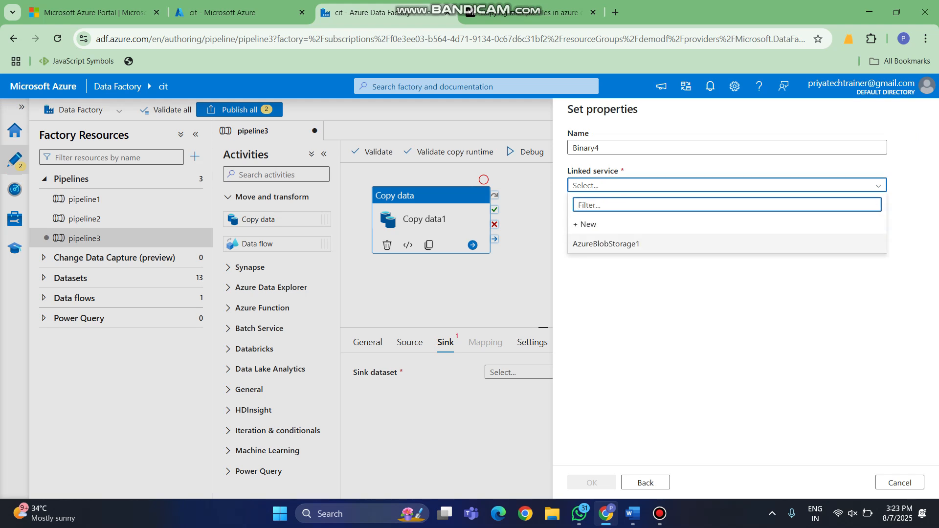
click(605, 243)
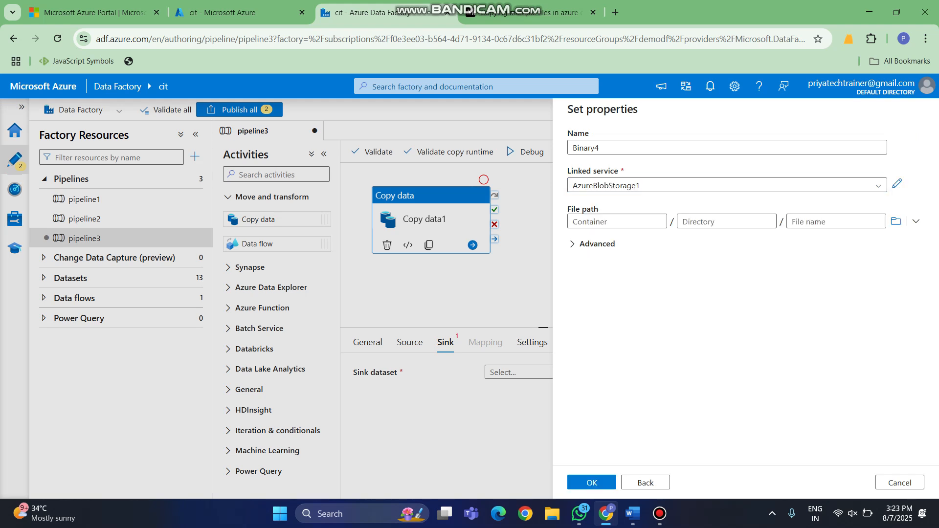
click(895, 221)
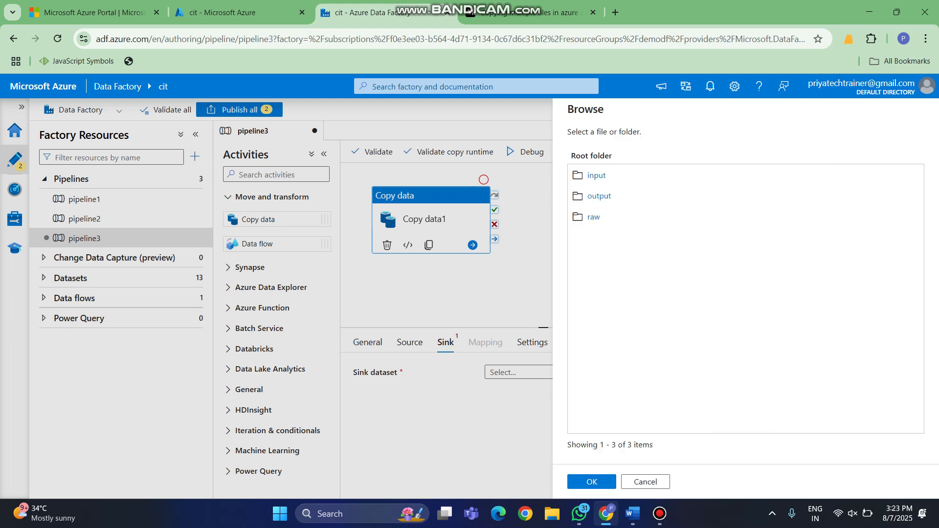
click(599, 196)
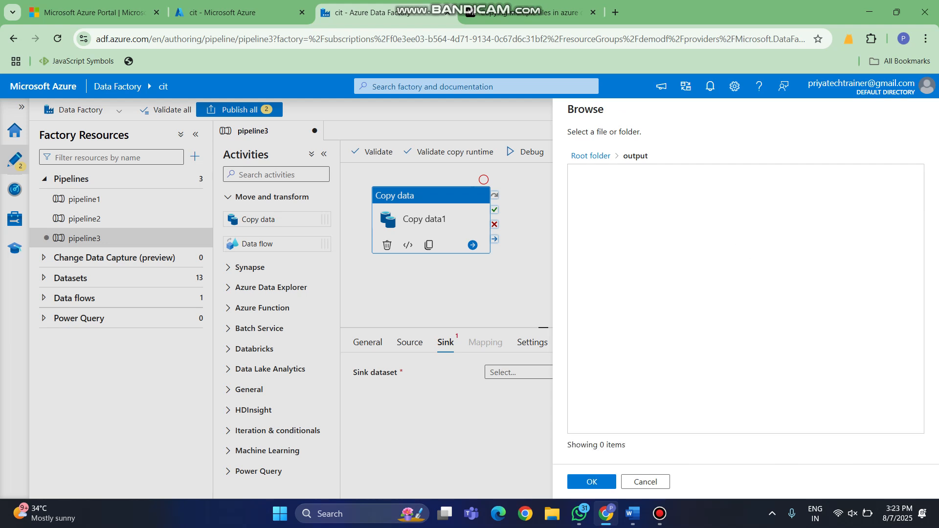
click(592, 482)
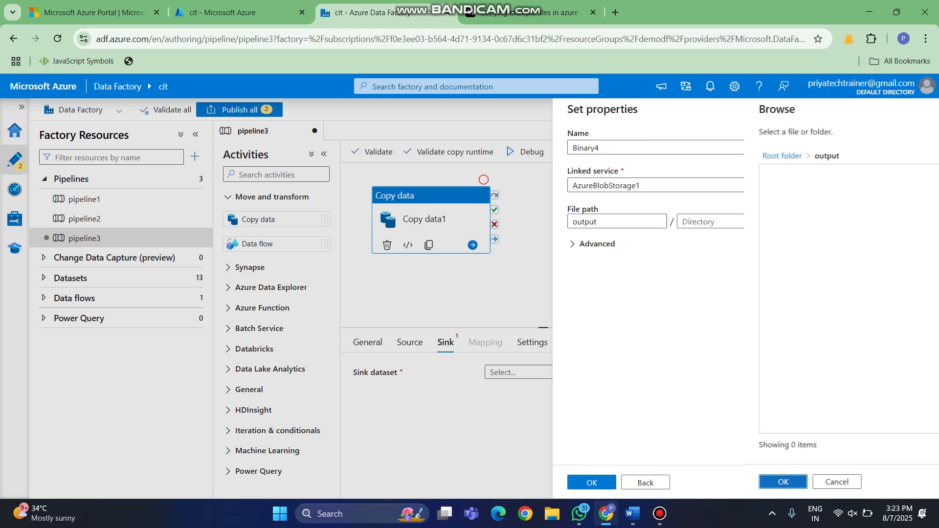
click(592, 482)
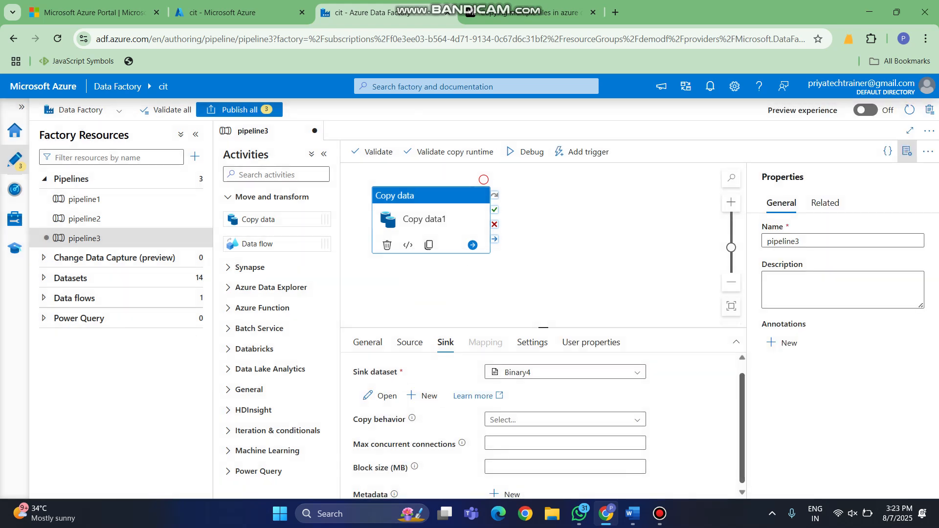
scroll(543, 420, down, 1)
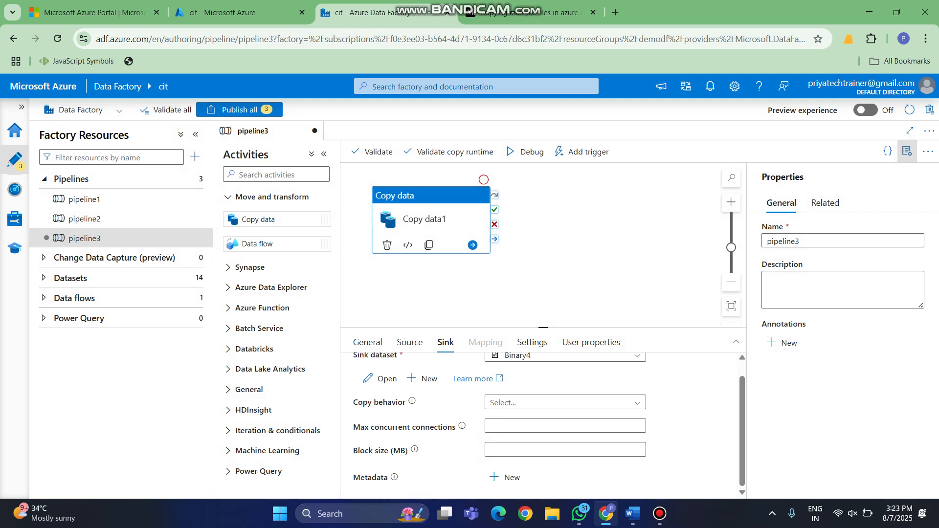
- Validate pipeline3 and publish all pending changes
click(372, 151)
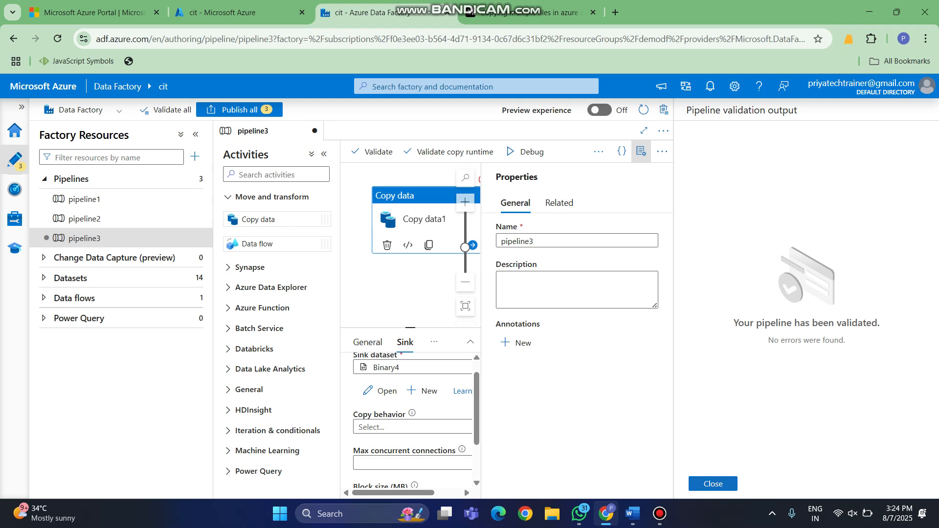
click(712, 484)
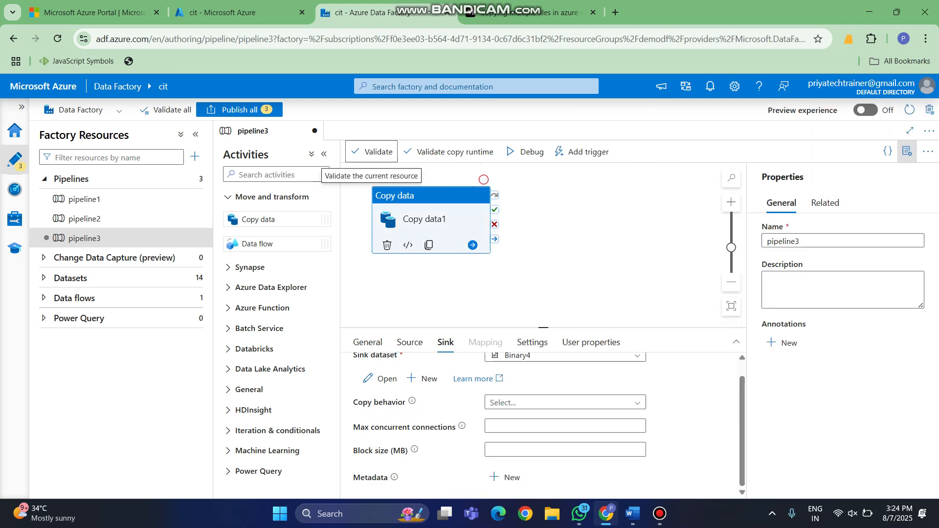
click(239, 109)
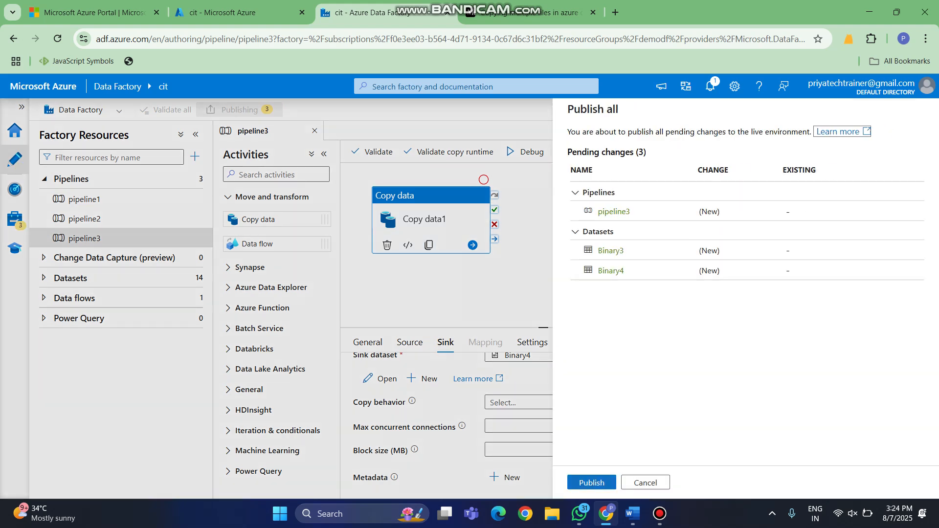
click(591, 482)
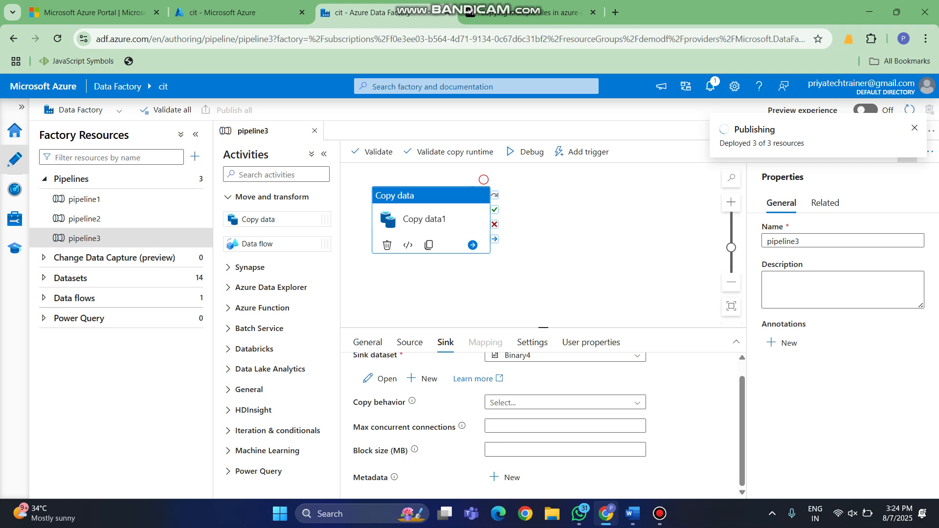
- Enable Delete files after completion in the copy activity's source settings
click(409, 342)
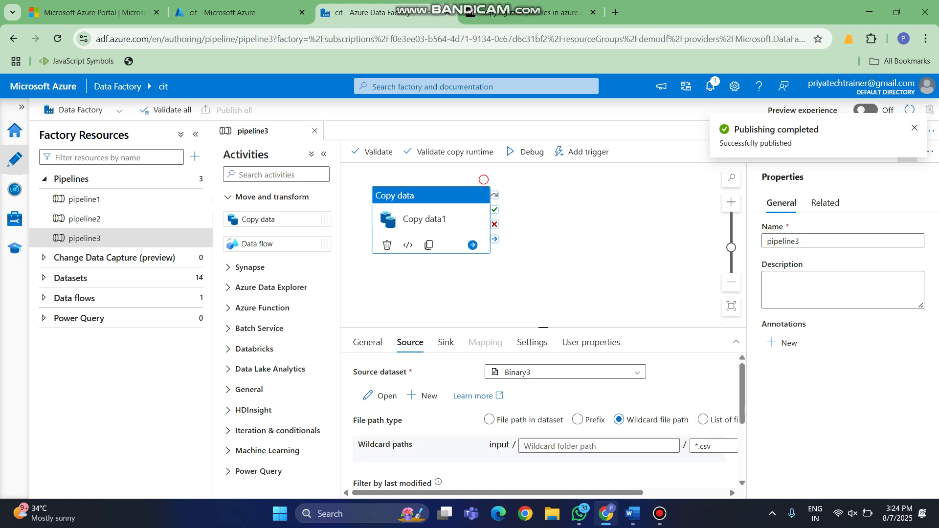
scroll(543, 420, down, 3)
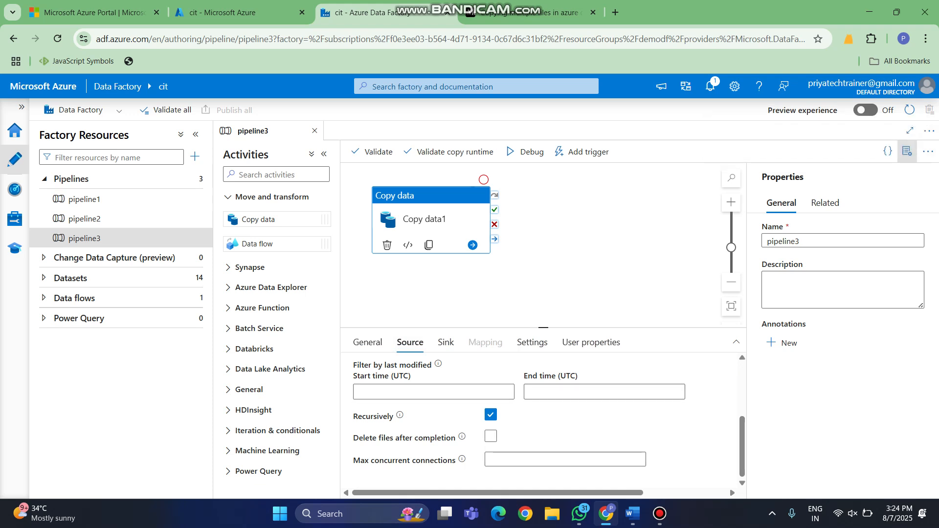
mouse_move(462, 436)
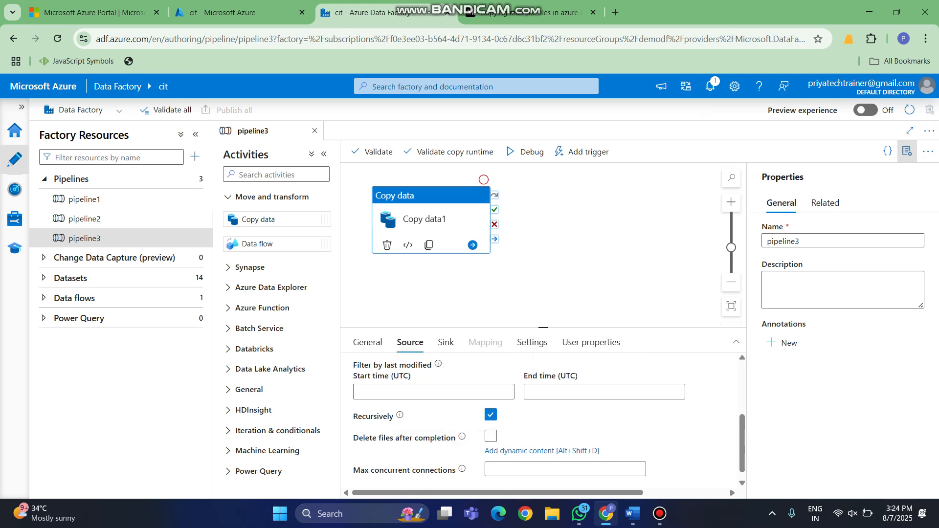
click(491, 435)
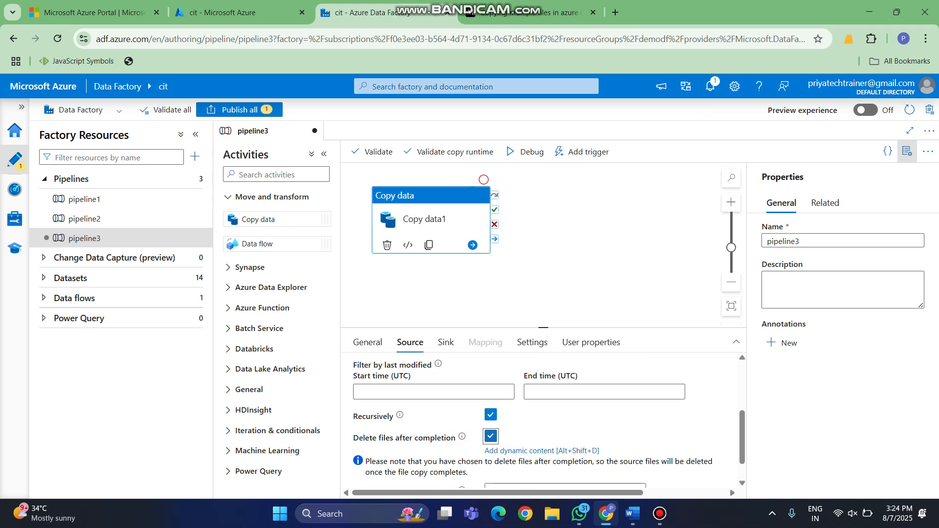
- Start a new trigger for the pipeline and name it scheduledtrigger1
click(484, 179)
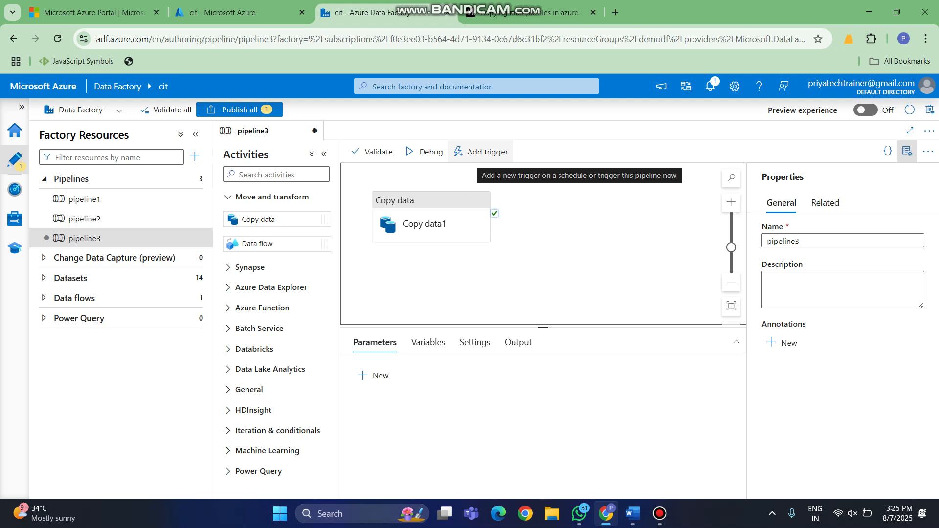
click(482, 152)
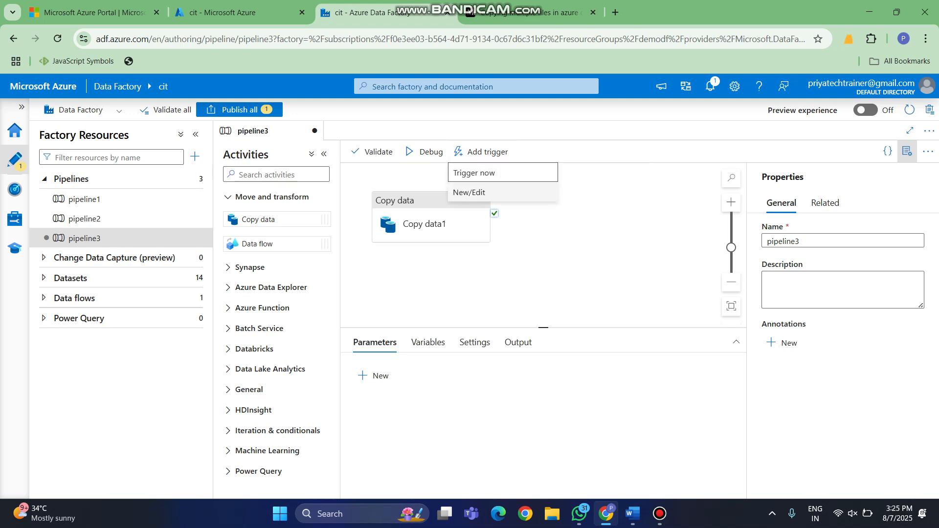
click(469, 192)
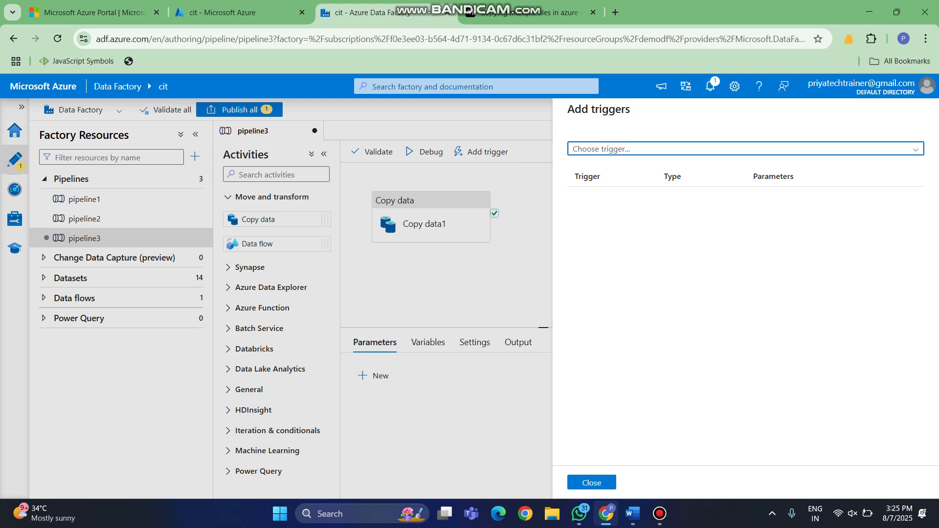
click(745, 149)
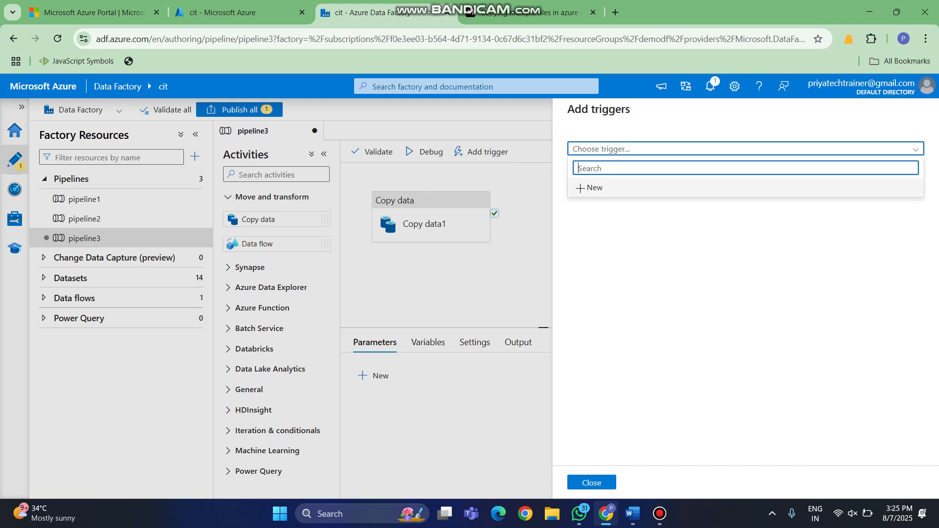
click(589, 188)
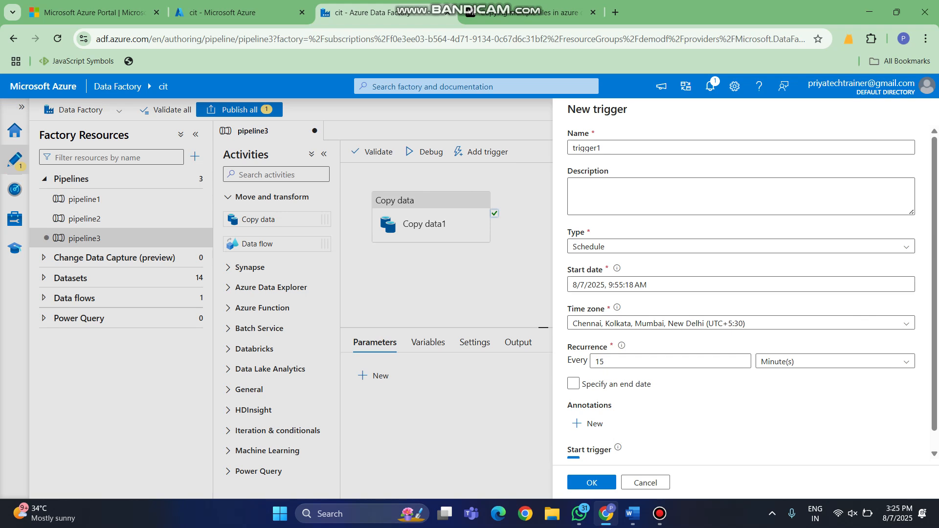
click(601, 148)
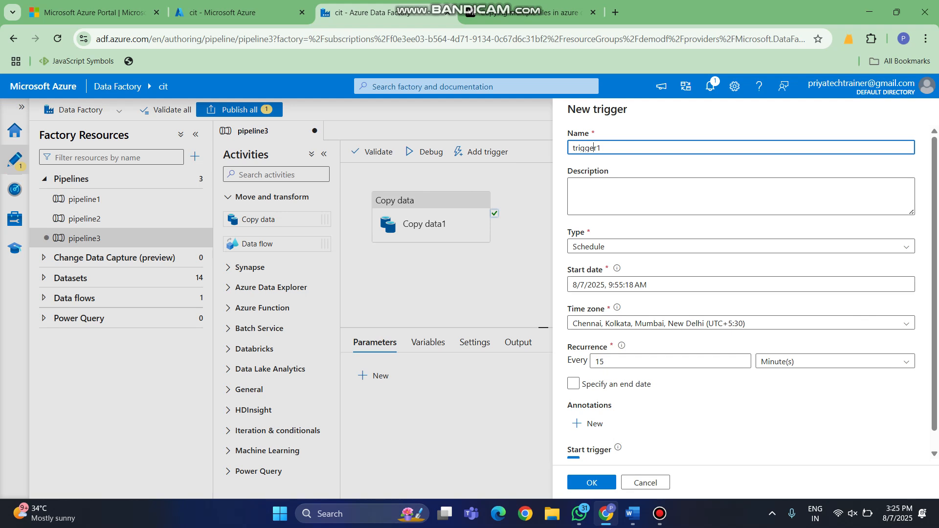
text(scheduled)
click(635, 196)
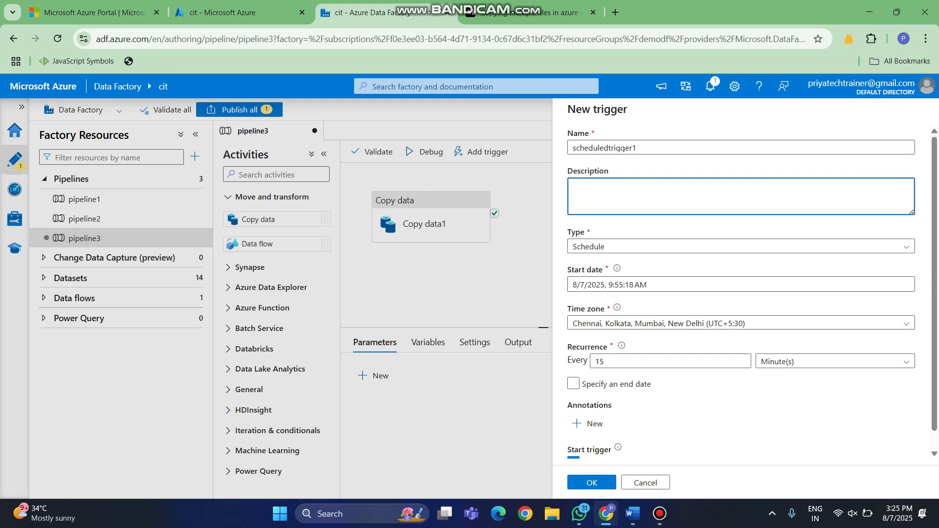
click(623, 284)
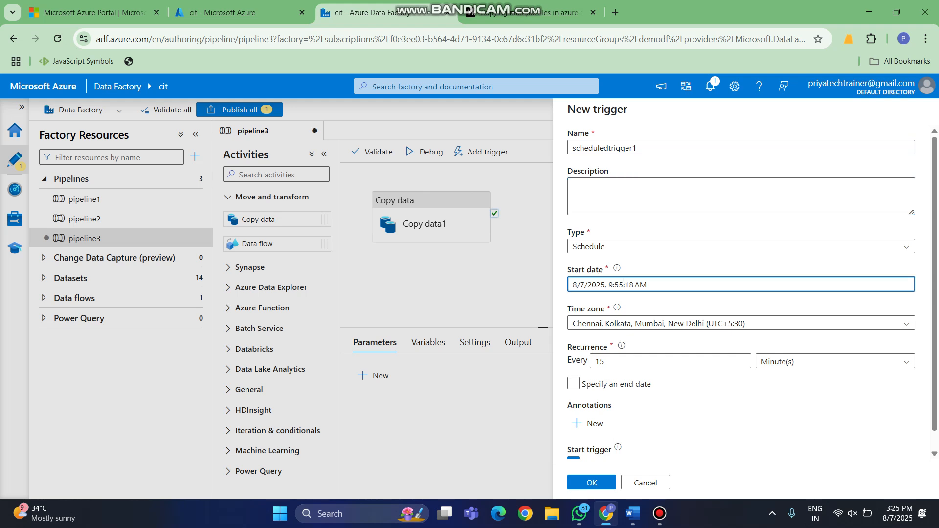
click(623, 285)
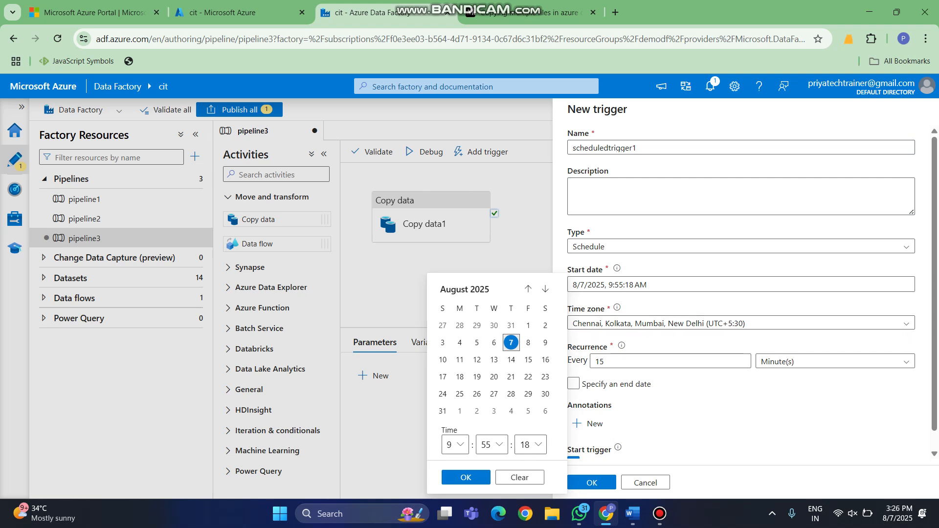
key(Escape)
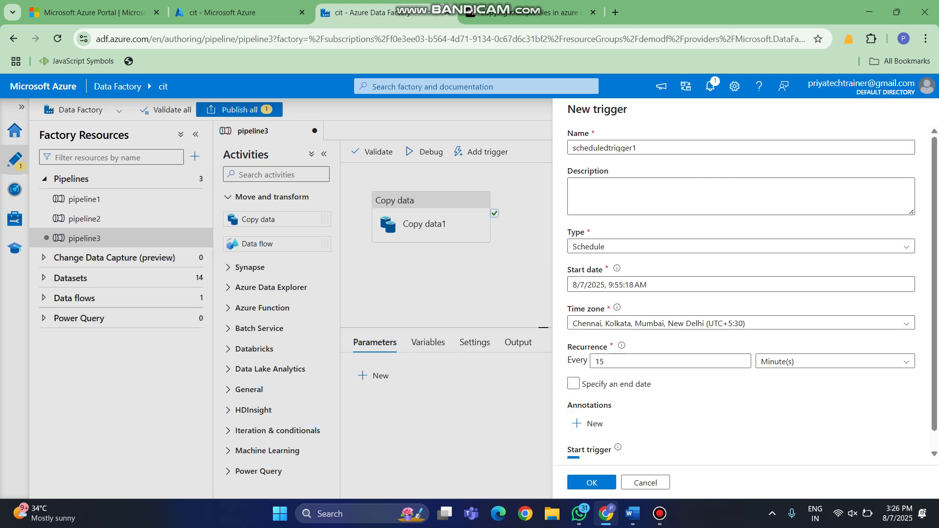
- Turn off Start trigger on creation for the new trigger and continue to its run parameters
mouse_move(621, 346)
scroll(741, 293, down, 2)
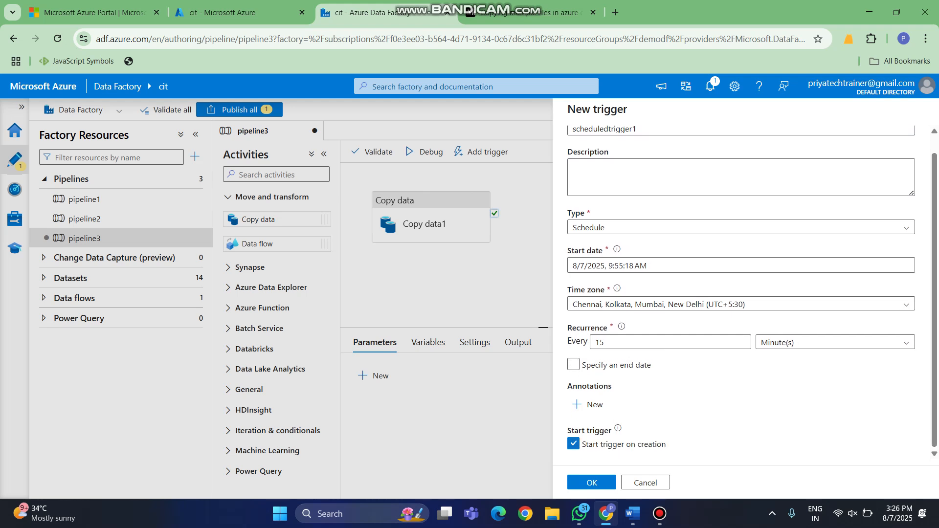
click(573, 444)
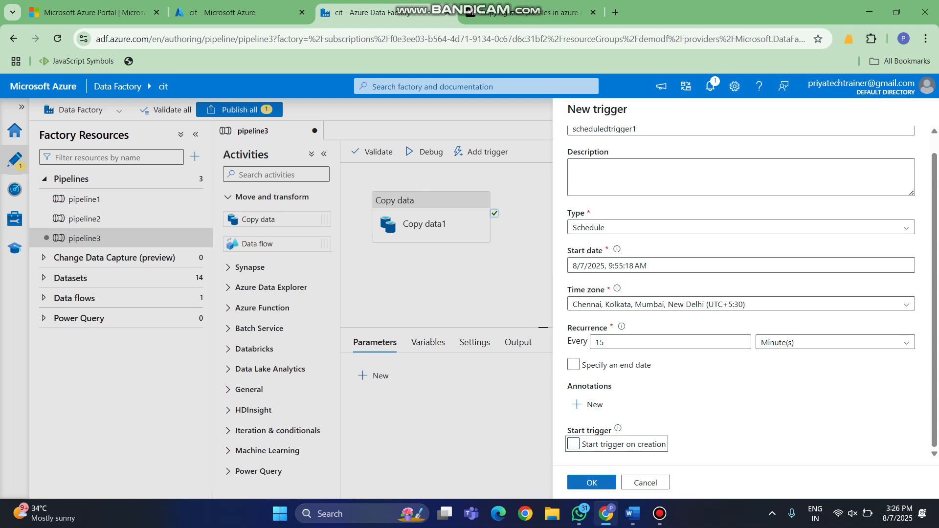
click(591, 483)
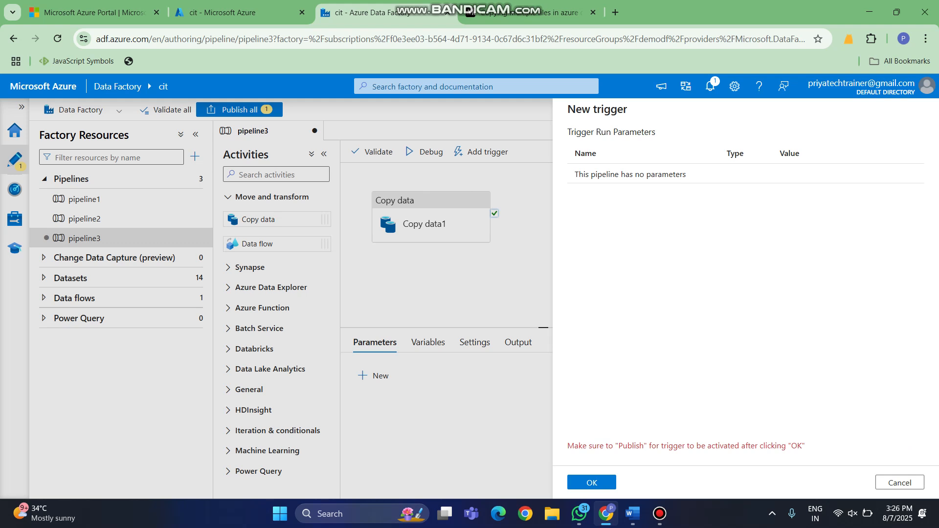
- Finish creating scheduledtrigger1 without run parameters and publish it together with the edited pipeline3
click(592, 483)
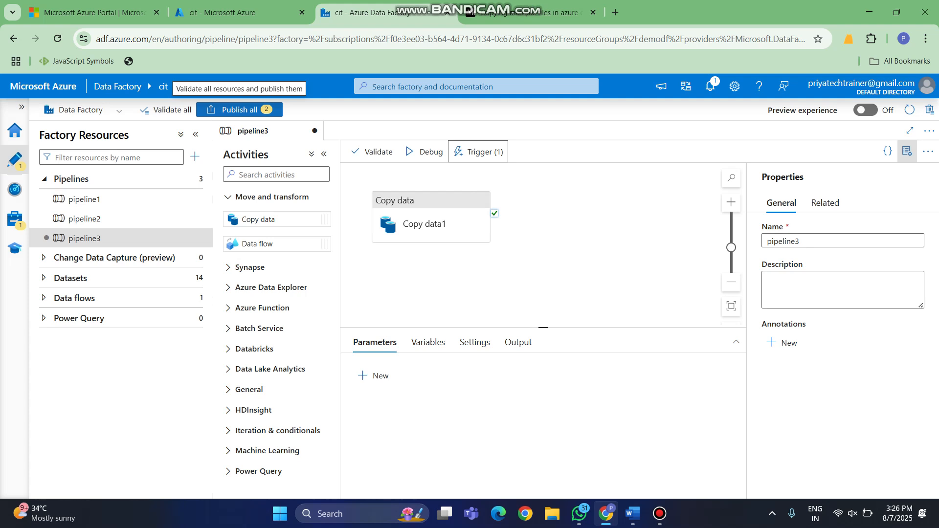
click(234, 110)
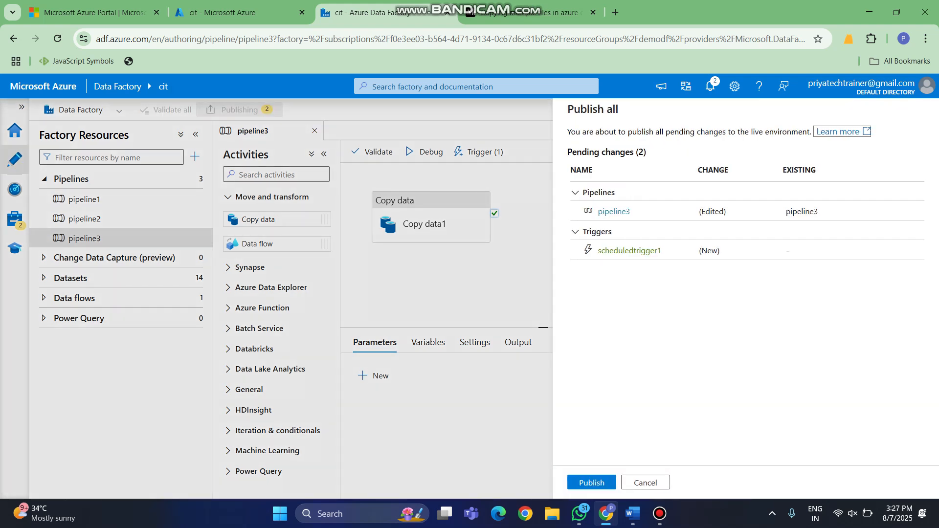
click(591, 482)
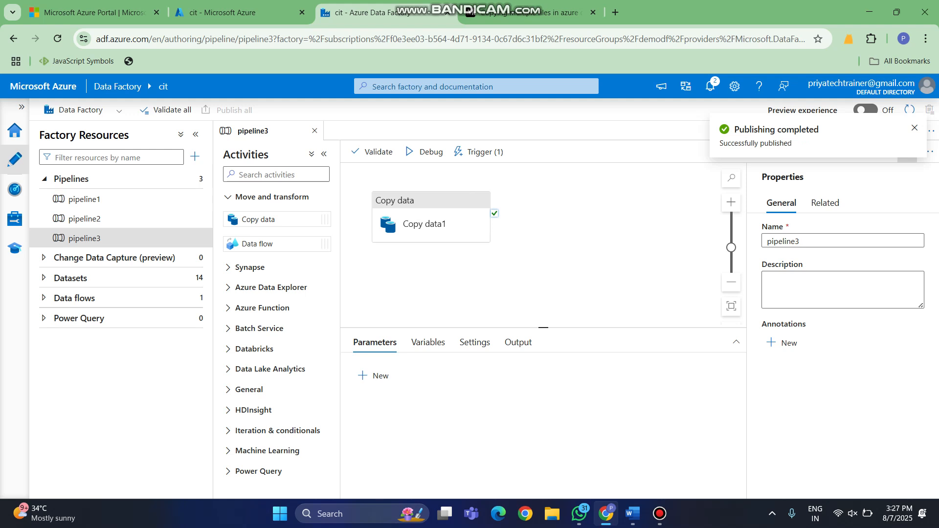
- Open the data factory's list of triggers in its management area to check the status of scheduledtrigger1
click(14, 219)
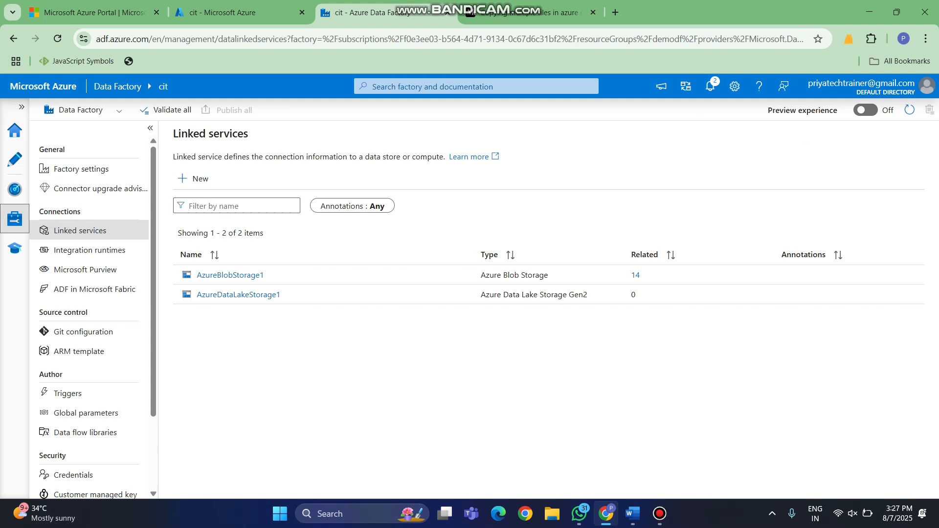
click(68, 393)
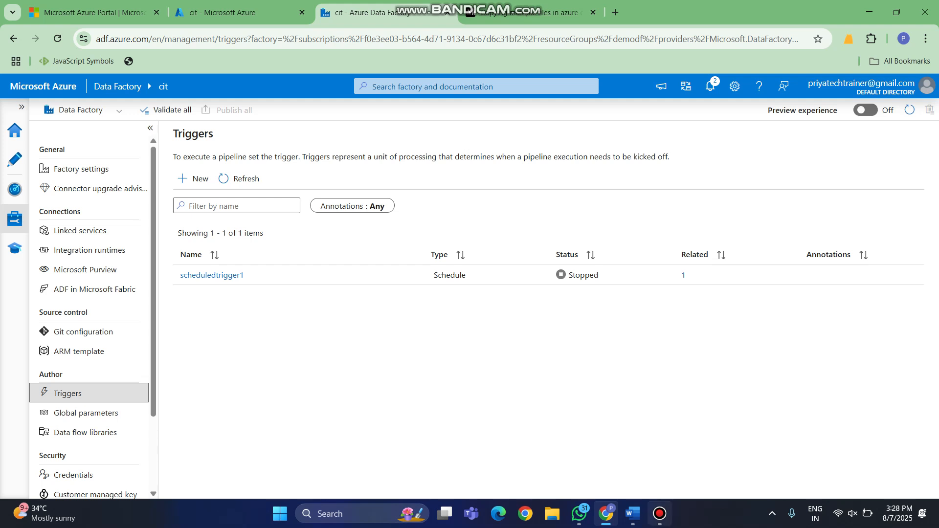
mouse_move(659, 514)
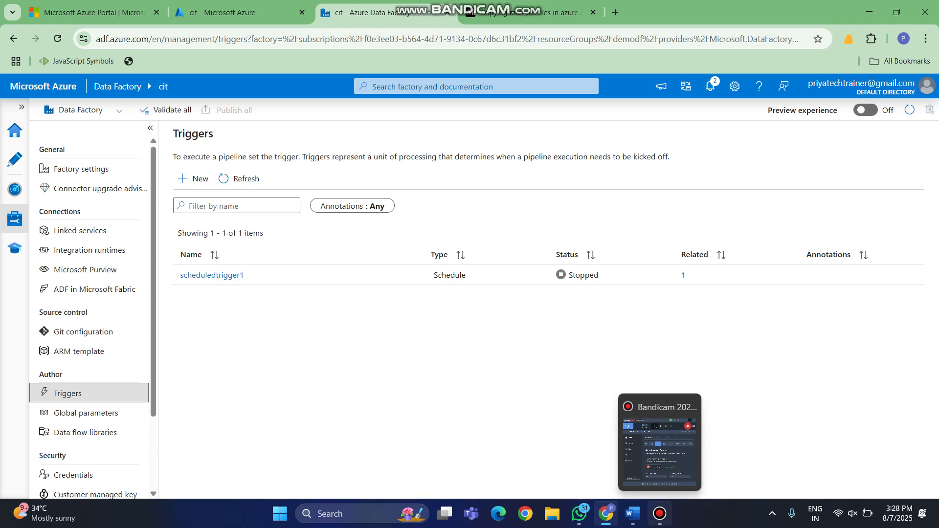